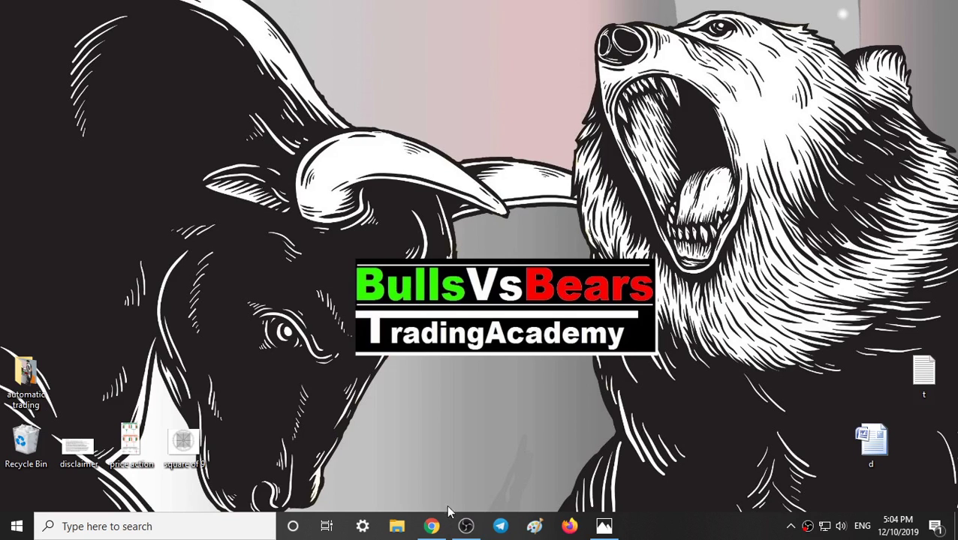
View disclaimer.png in Photos, then minimize it and bring the NIFTY50 chart in Chrome back to full screen.
left_click(604, 525)
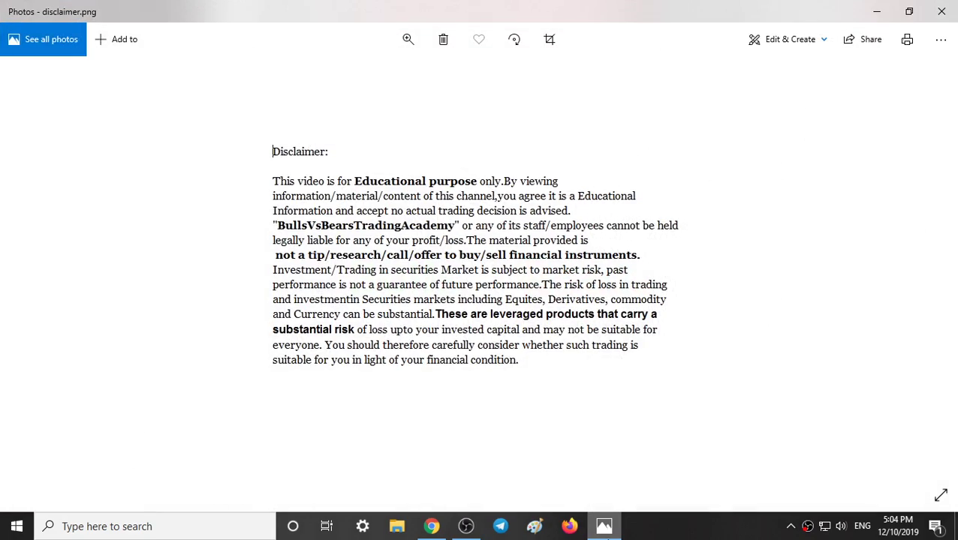
left_click(604, 526)
left_click(431, 526)
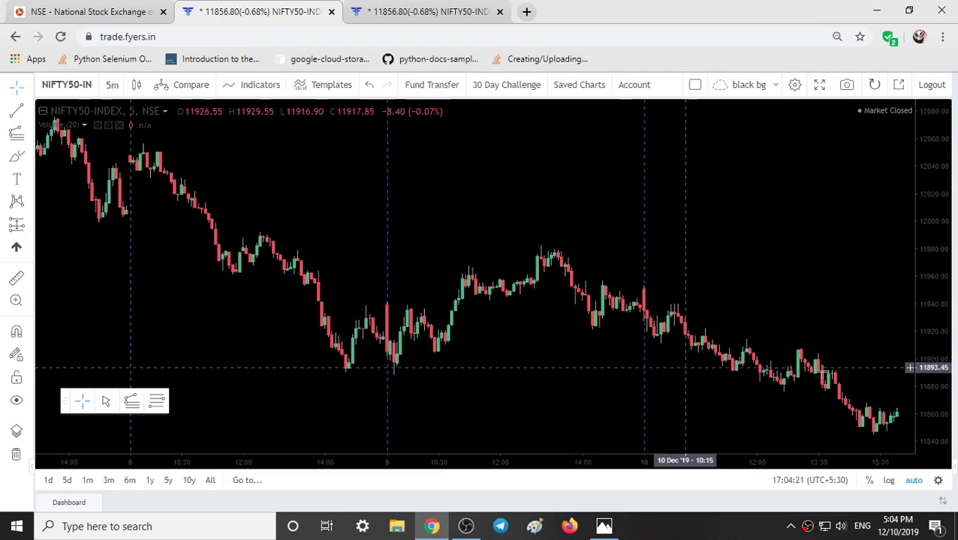
Zoom the NIFTY50 5-minute chart out and back in to review recent sessions.
scroll(658, 374, "down", 2)
scroll(658, 373, "down", 2)
scroll(658, 374, "down", 2)
scroll(658, 374, "down", 2)
scroll(658, 374, "down", 2)
scroll(680, 380, "down", 2)
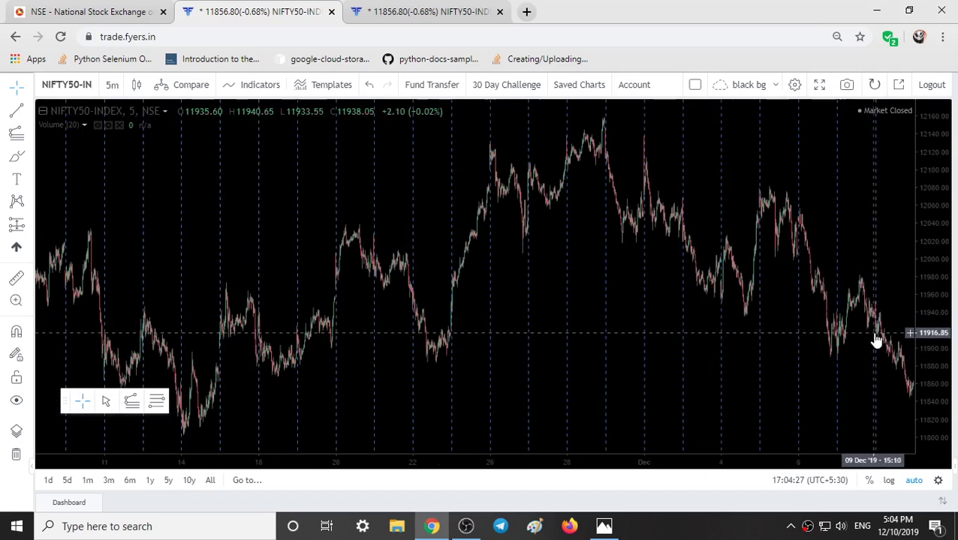
scroll(869, 346, "up", 1)
scroll(865, 350, "up", 2)
scroll(827, 378, "up", 2)
scroll(765, 384, "up", 2)
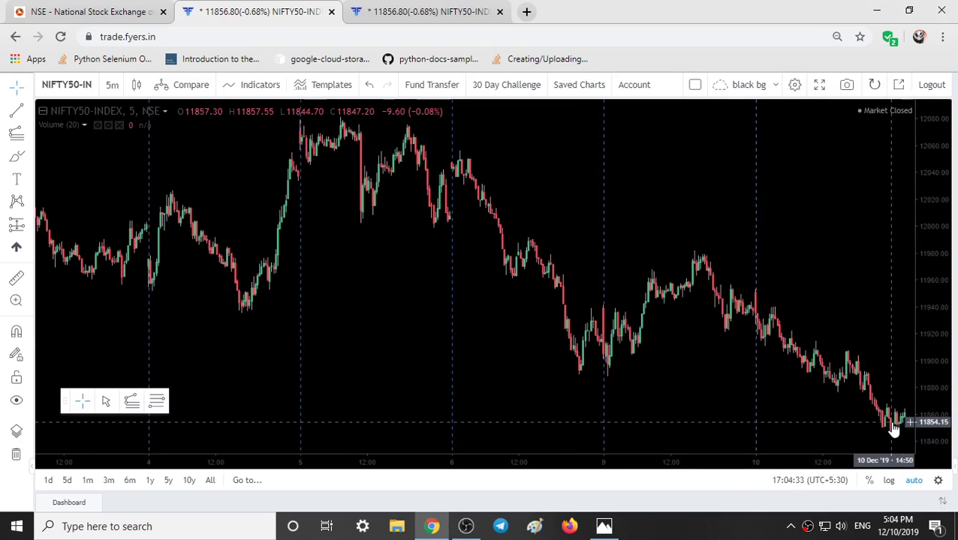
Switch to the NIFTYBANK chart and pan back to show earlier candles.
key("ctrl+Tab")
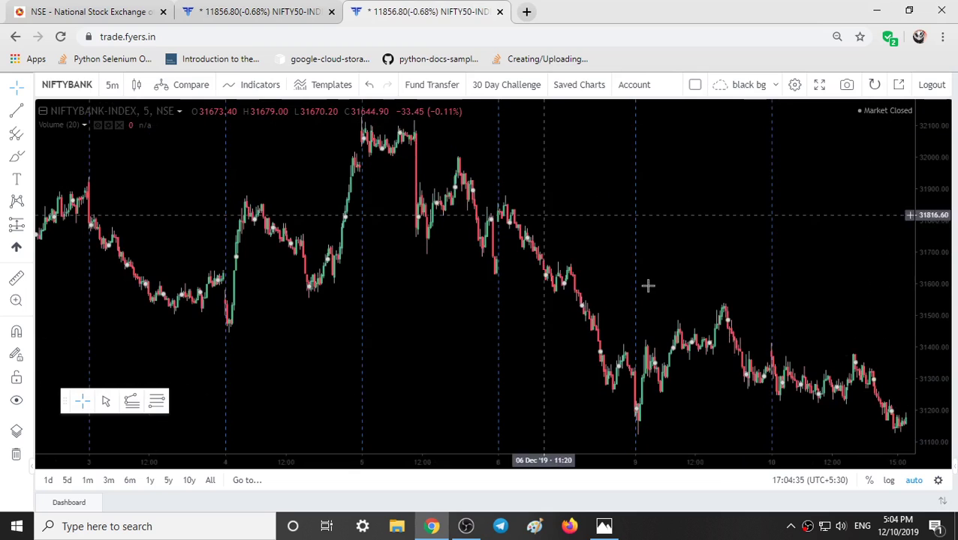
mouse_move(792, 375)
left_mouse_down()
mouse_move(604, 285)
mouse_move(570, 345)
left_mouse_up()
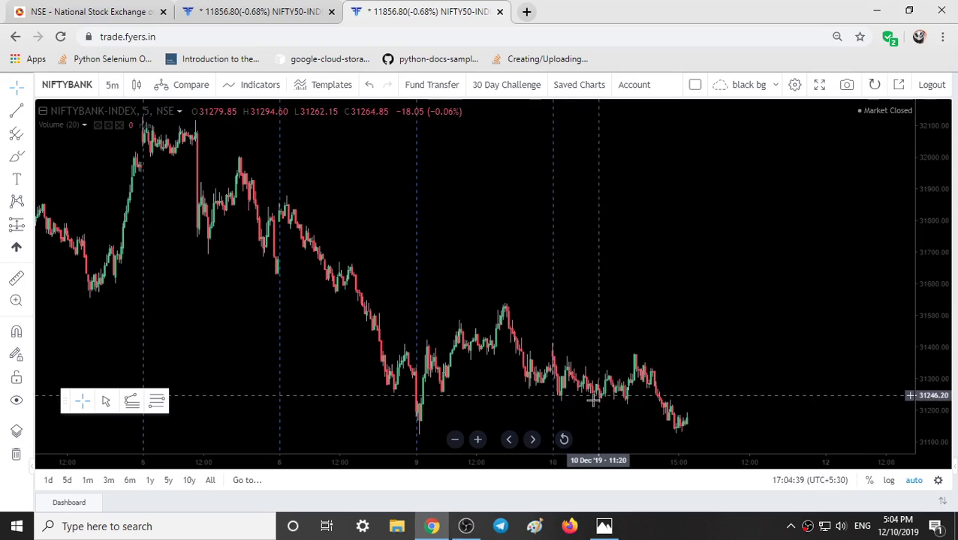
mouse_move(589, 405)
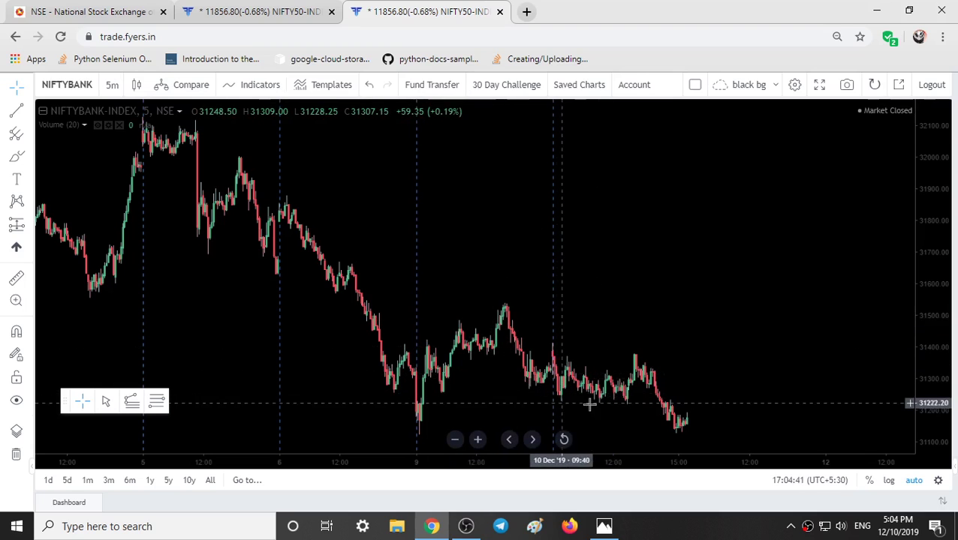
scroll(474, 406, "up", 2)
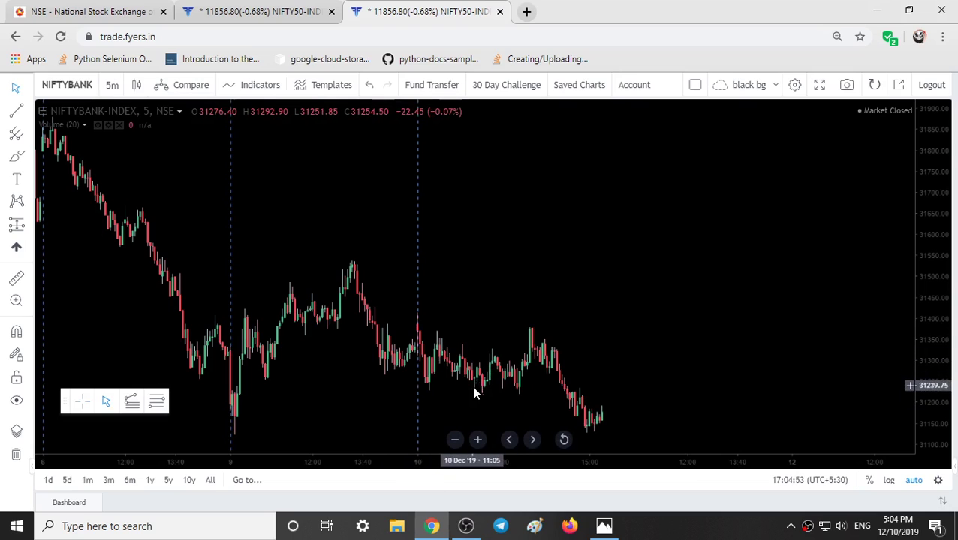
Return NIFTY50 to the latest bars with the crosshair readout off, then go back to NIFTYBANK.
left_click(275, 9)
left_click_drag(637, 335, 615, 334)
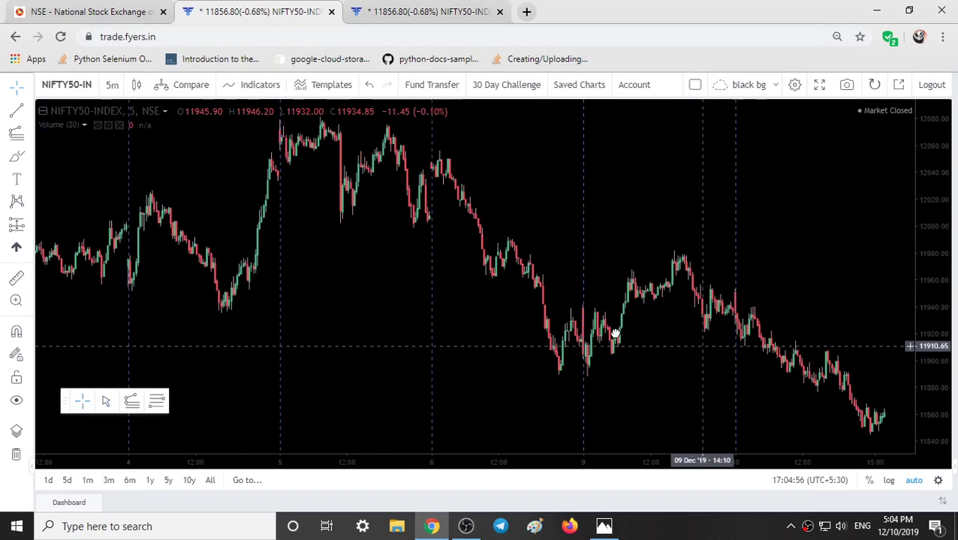
left_click(562, 443)
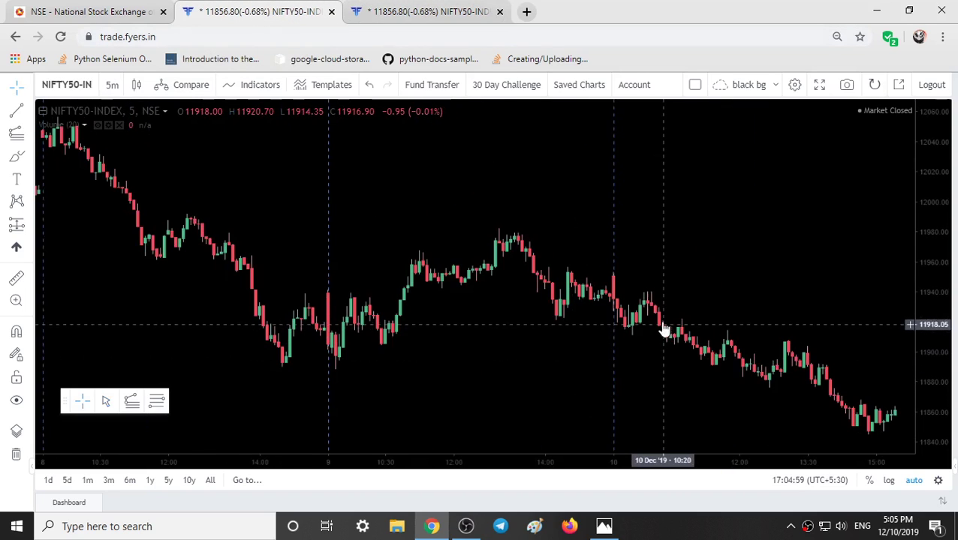
left_click(106, 401)
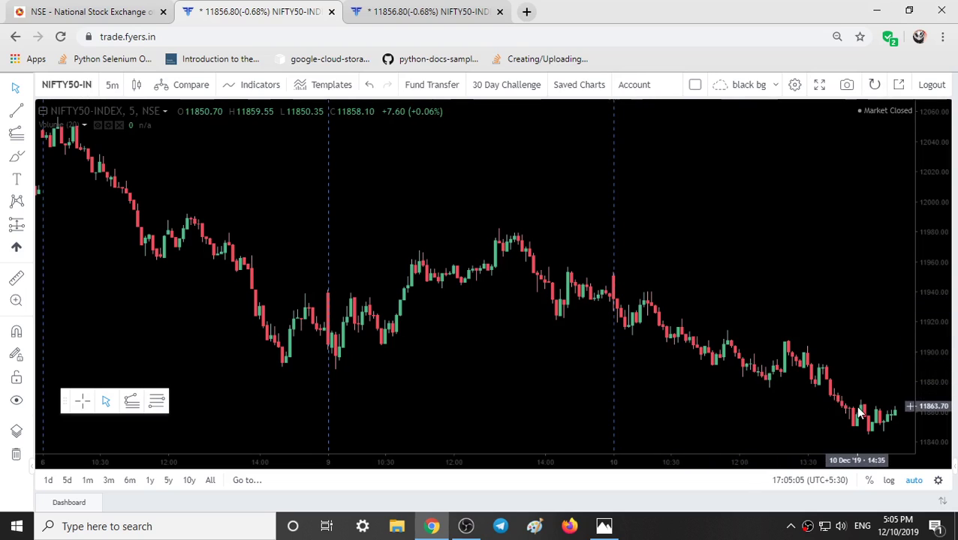
left_click(424, 11)
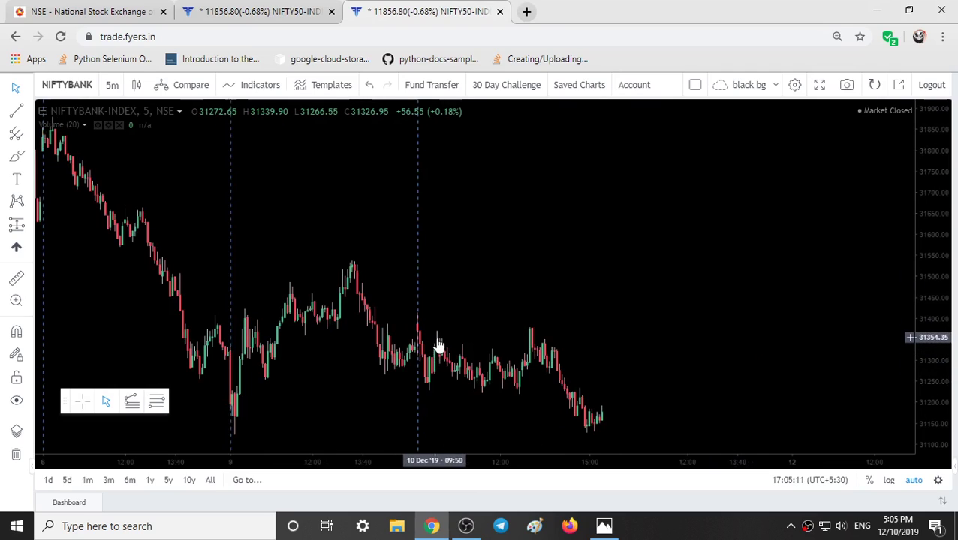
mouse_move(565, 391)
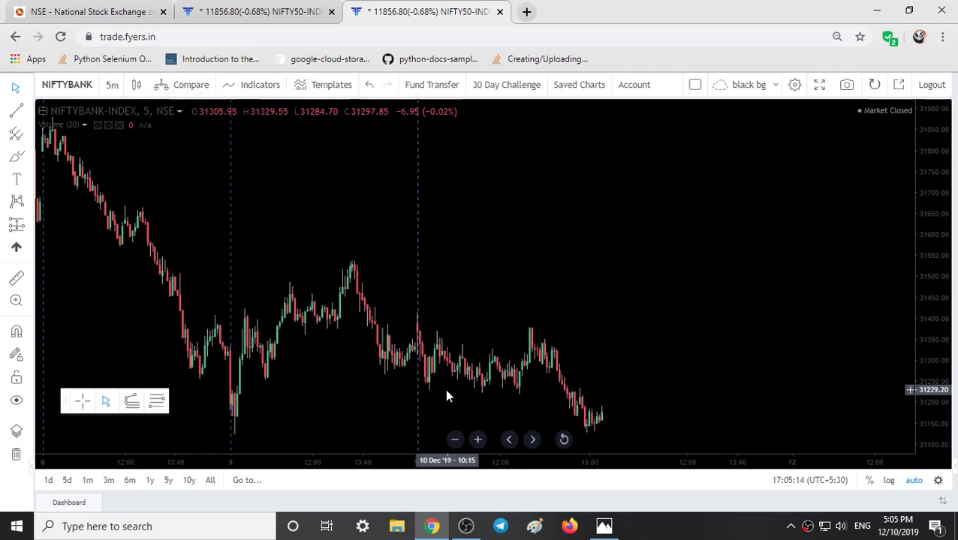
Draw a level trend line near 31,230 from the 10 Dec low into 11 Dec.
left_click(16, 110)
left_click(428, 389)
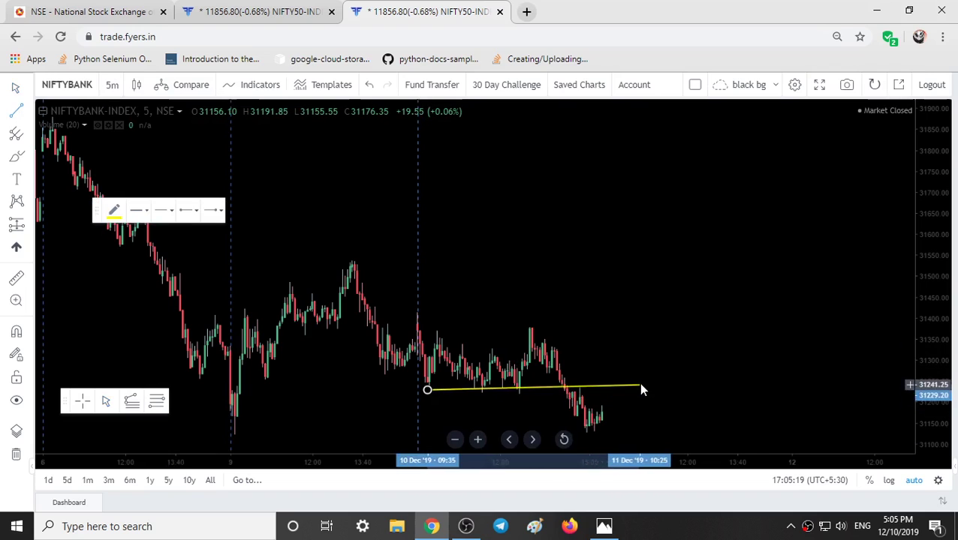
left_click(639, 384)
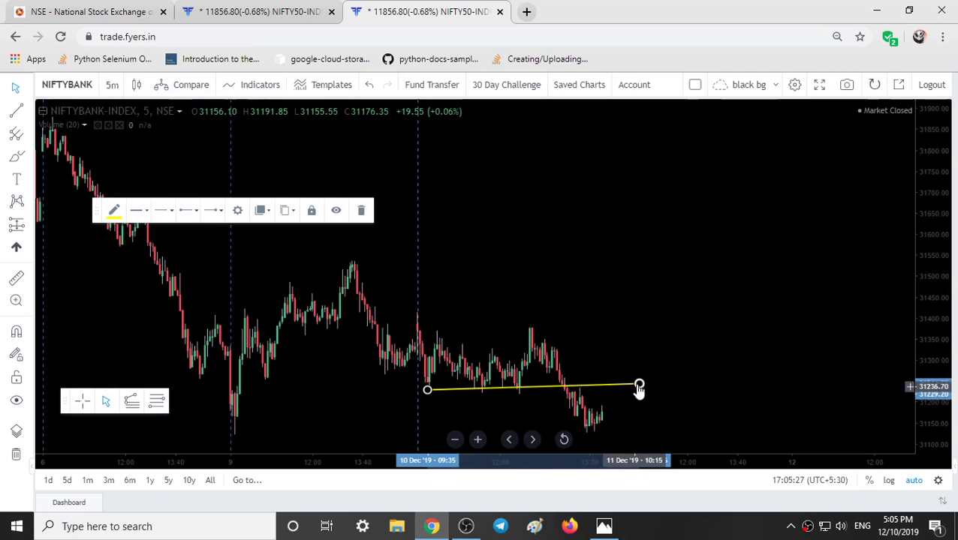
left_click_drag(639, 386, 637, 386)
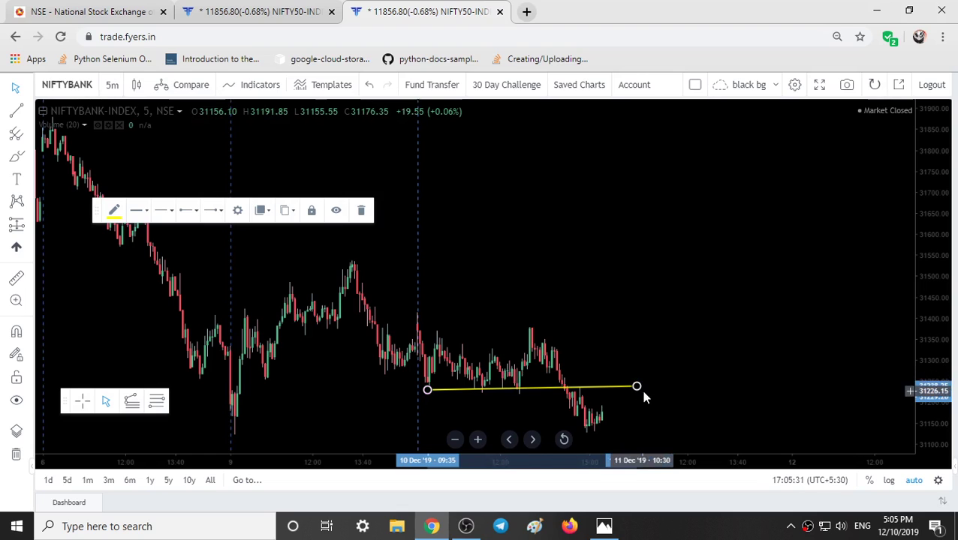
scroll(555, 342, "down", 3)
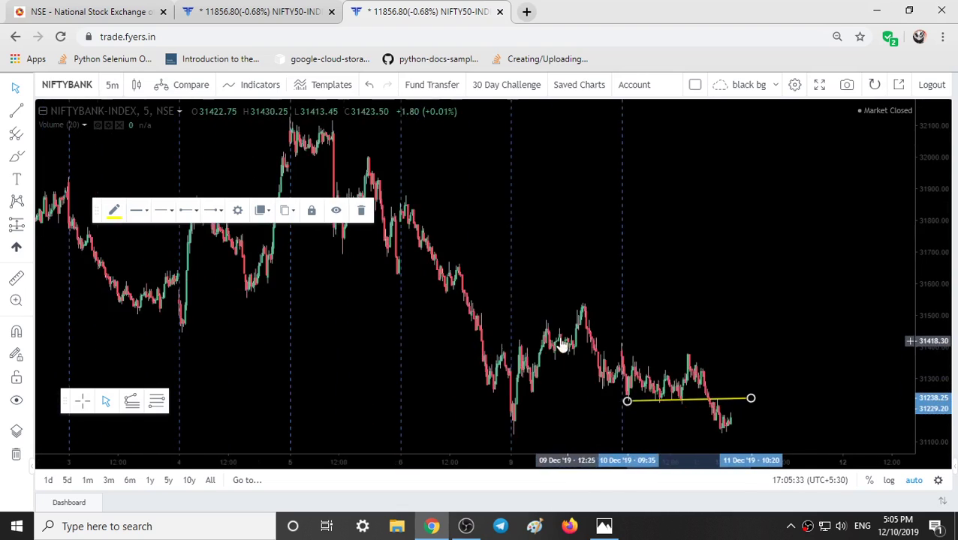
left_click(228, 10)
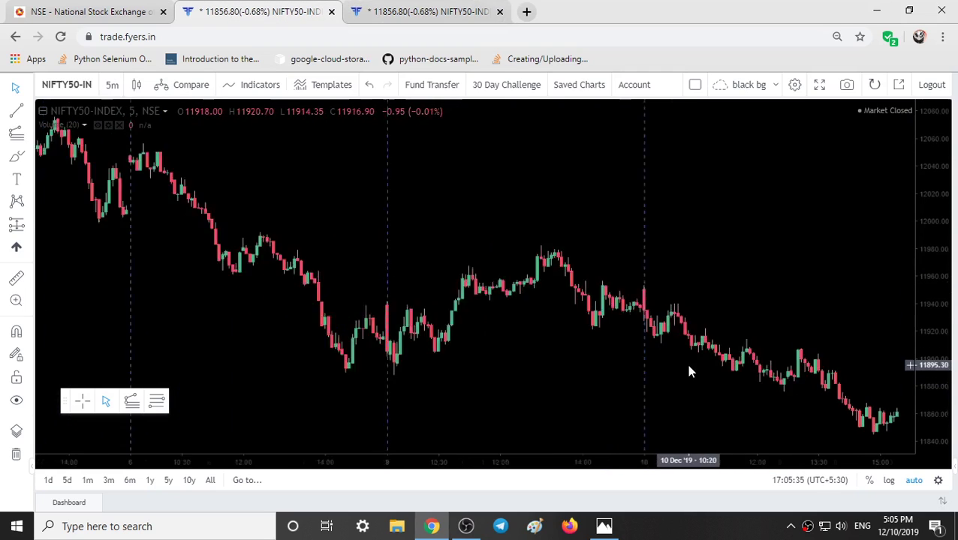
scroll(689, 372, "down", 3)
scroll(750, 363, "down", 2)
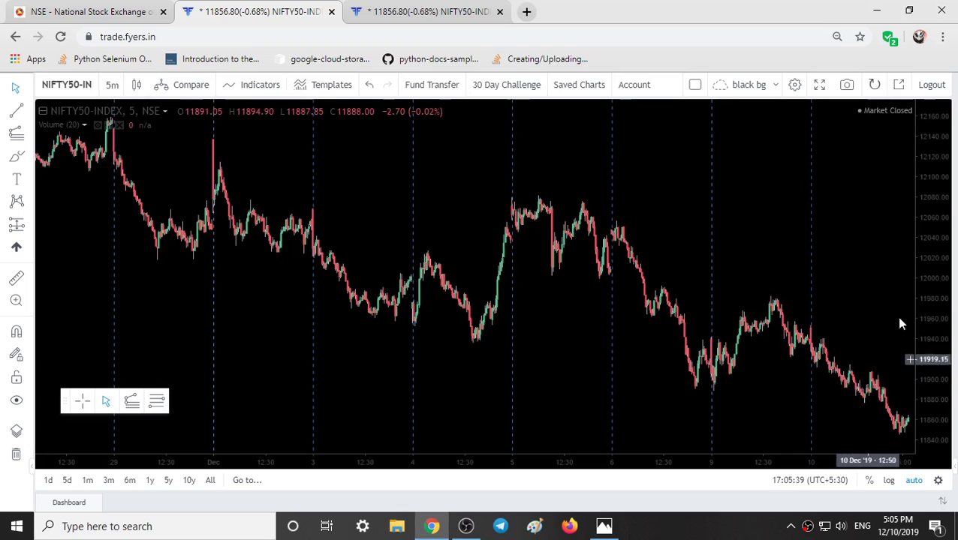
scroll(857, 284, "down", 2)
scroll(860, 286, "down", 2)
scroll(859, 285, "down", 1)
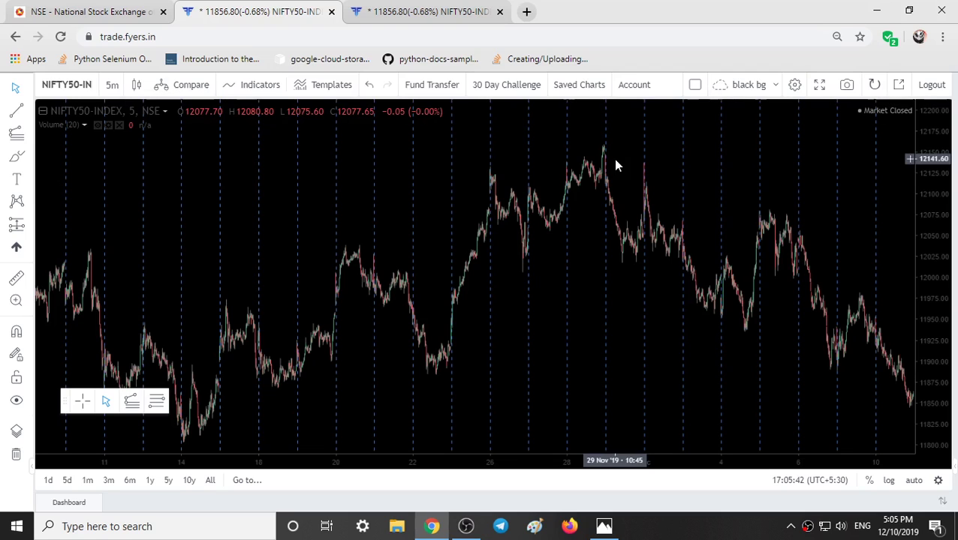
scroll(612, 159, "up", 2)
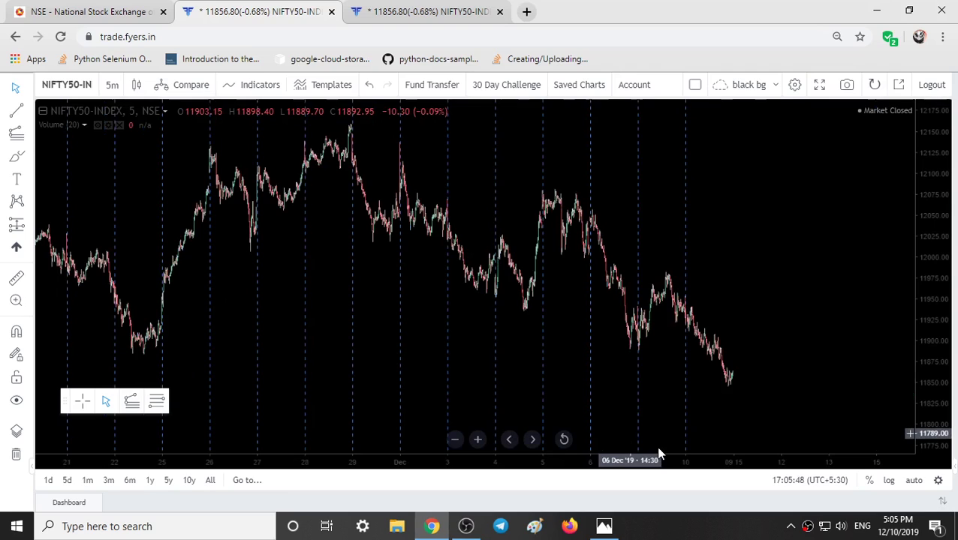
scroll(537, 260, "up", 10)
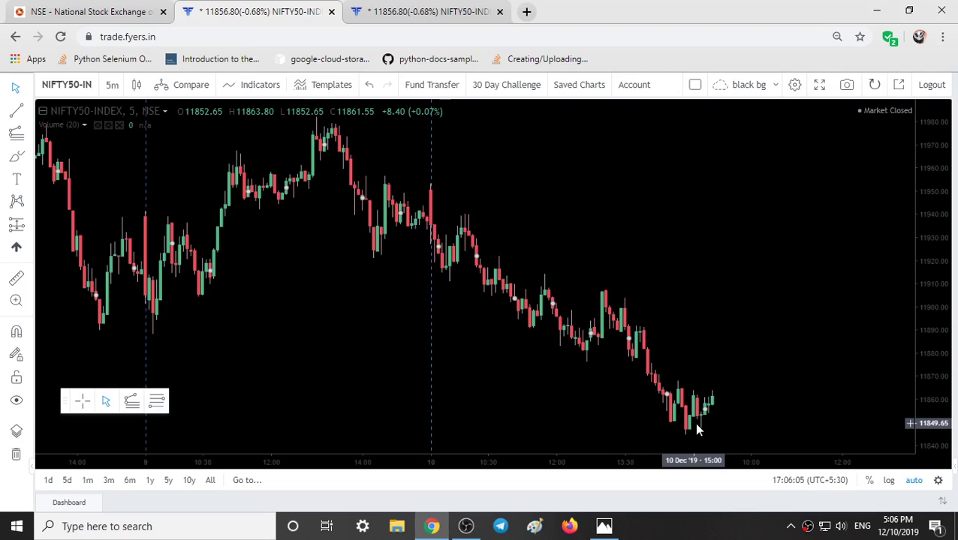
scroll(780, 386, "down", 1)
scroll(784, 388, "down", 1)
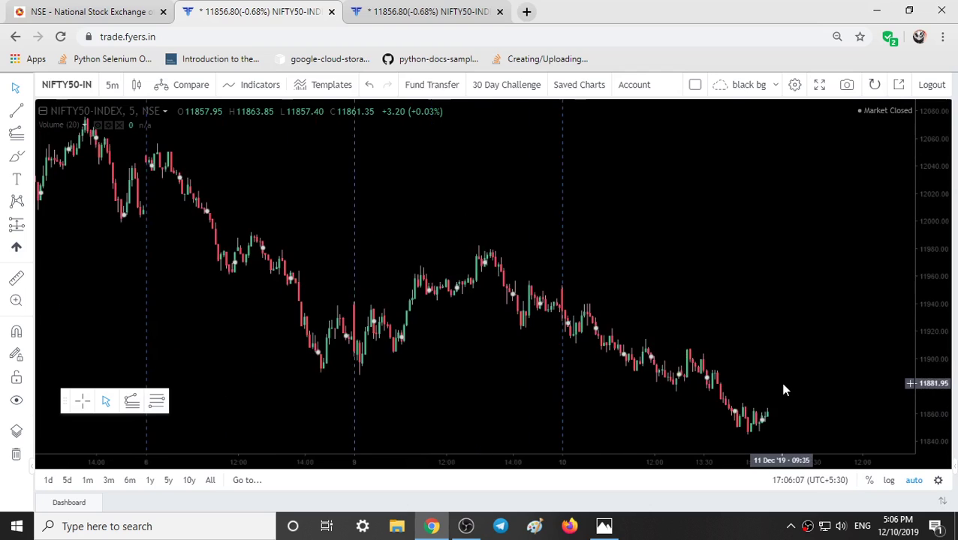
left_click(518, 6)
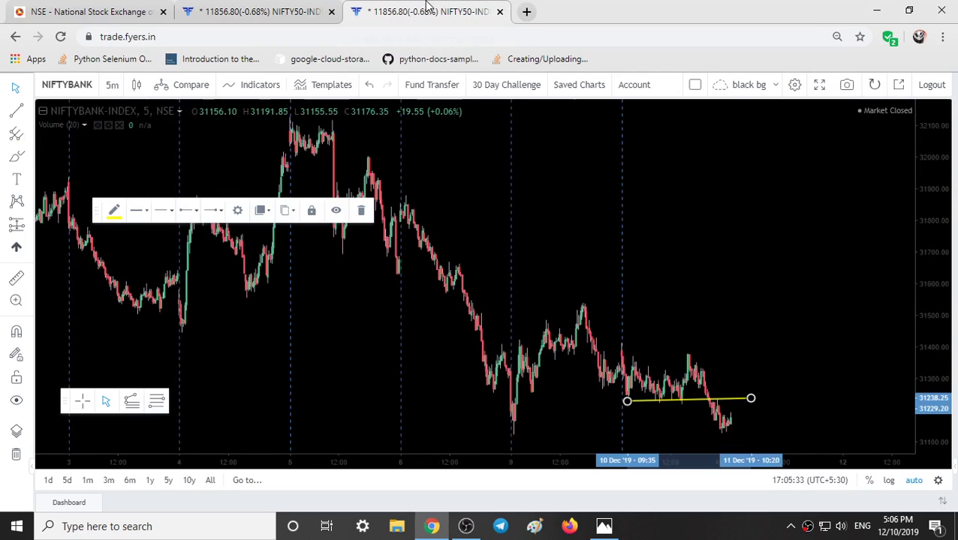
Open the NSE option chain page and browse the NIFTY chain.
left_click(83, 11)
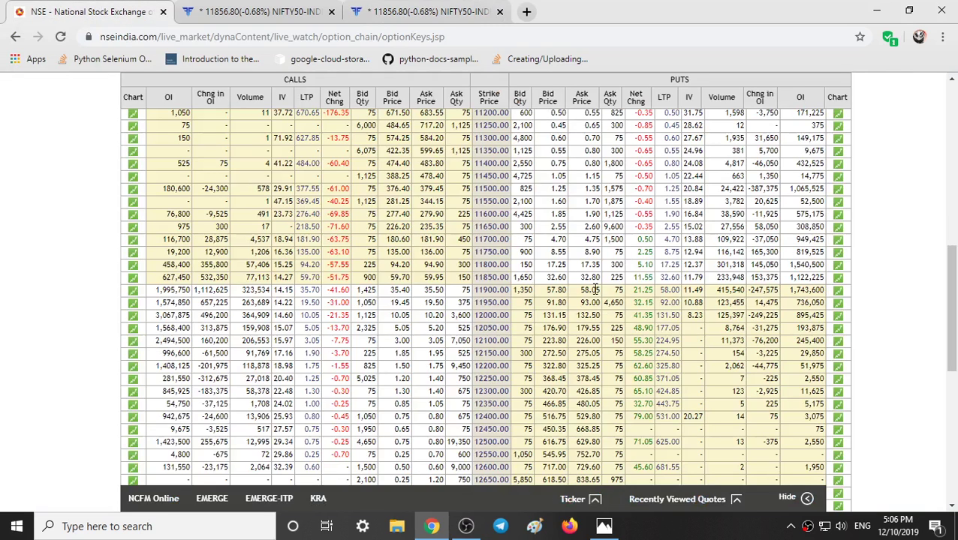
scroll(595, 289, "up", 8)
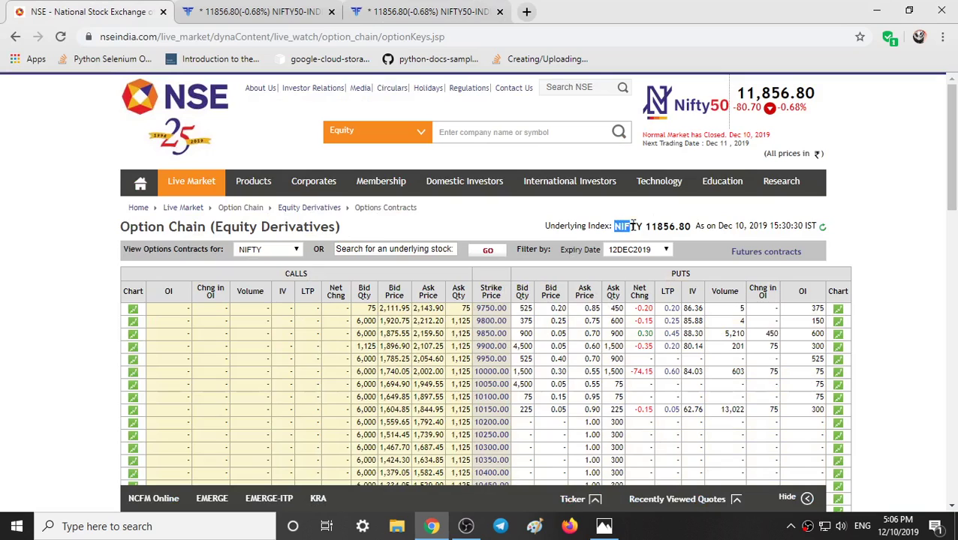
left_click_drag(616, 225, 647, 225)
left_click(658, 226)
scroll(393, 272, "down", 3)
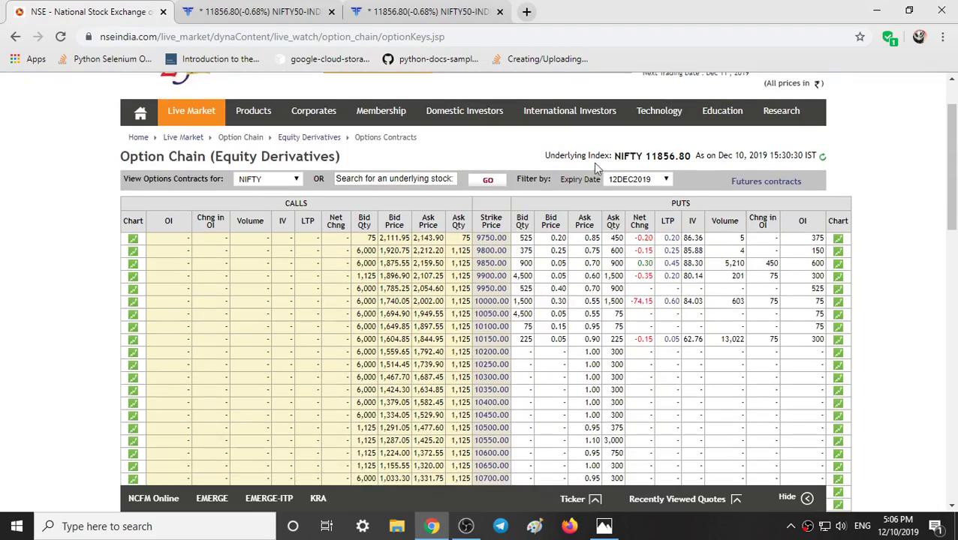
scroll(634, 199, "down", 8)
scroll(510, 362, "down", 3)
scroll(510, 362, "up", 3)
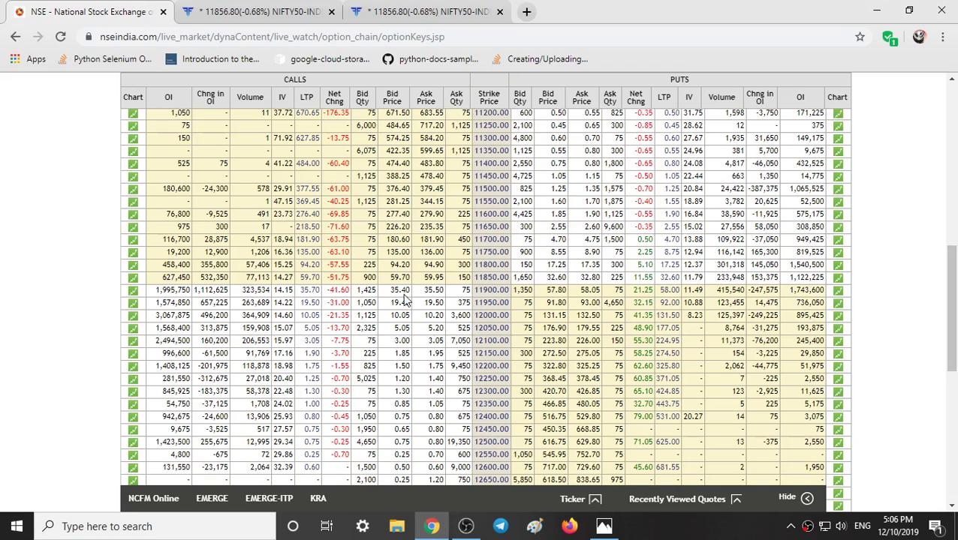
Highlight the 11900 strike call figures in the NIFTY option chain.
left_click_drag(155, 292, 830, 298)
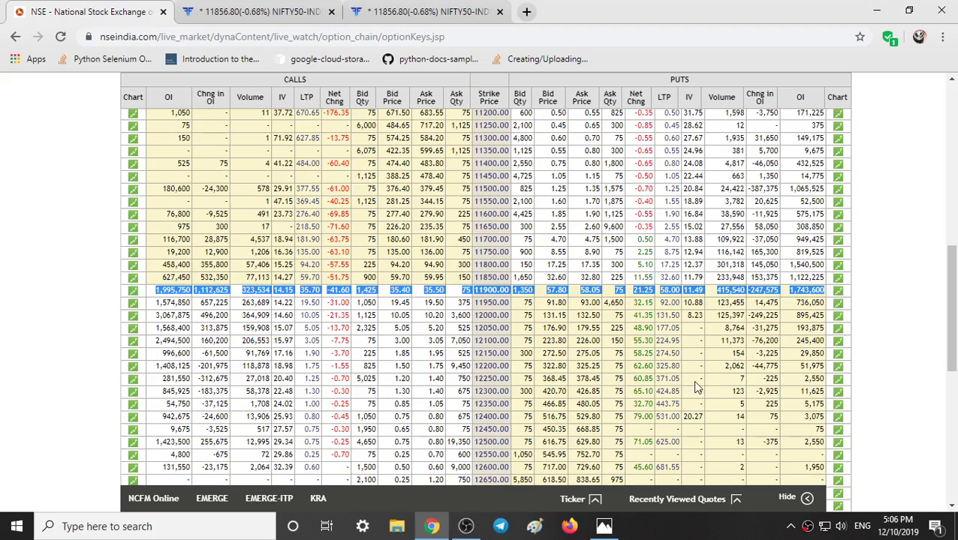
scroll(690, 387, "down", 5)
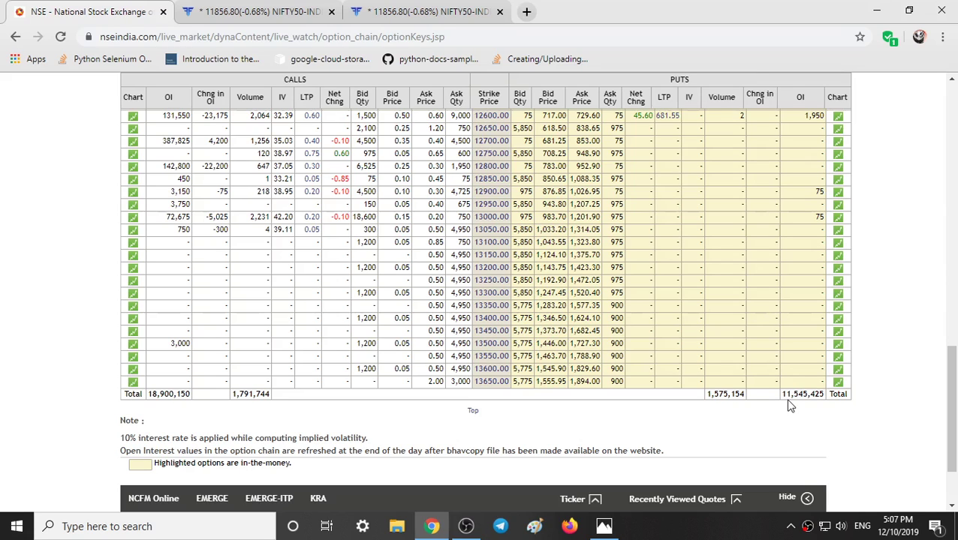
scroll(789, 405, "up", 2)
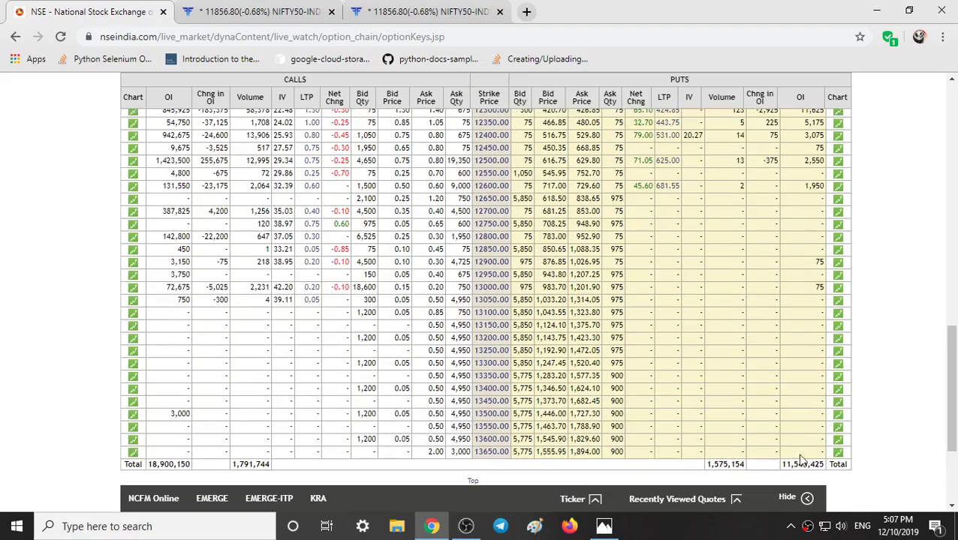
scroll(763, 420, "up", 3)
scroll(763, 420, "up", 5)
scroll(766, 420, "up", 3)
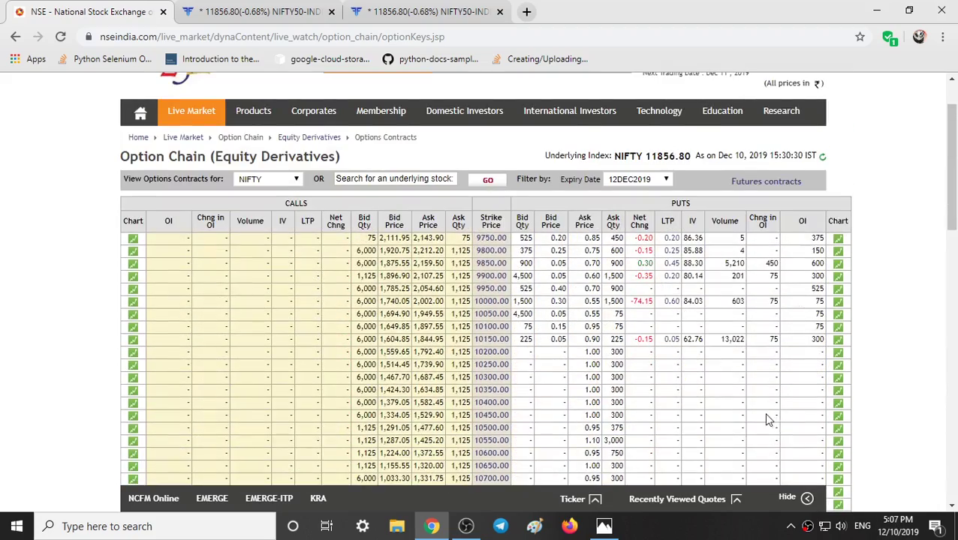
scroll(755, 400, "up", 1)
Check the expiry dates, keeping the 12DEC2019 expiry, and scroll the chain.
left_click(658, 254)
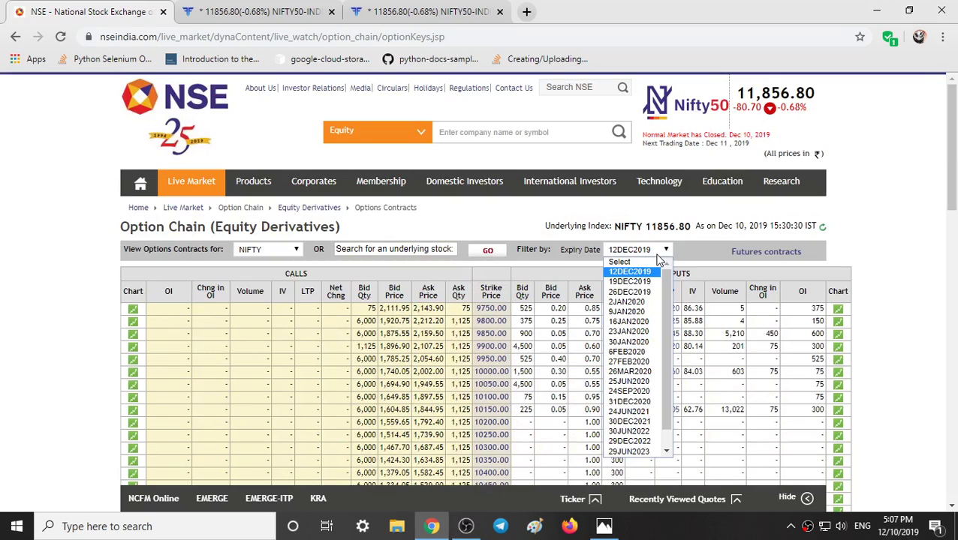
left_click(658, 259)
scroll(622, 268, "down", 1)
scroll(293, 187, "down", 1)
scroll(288, 210, "down", 7)
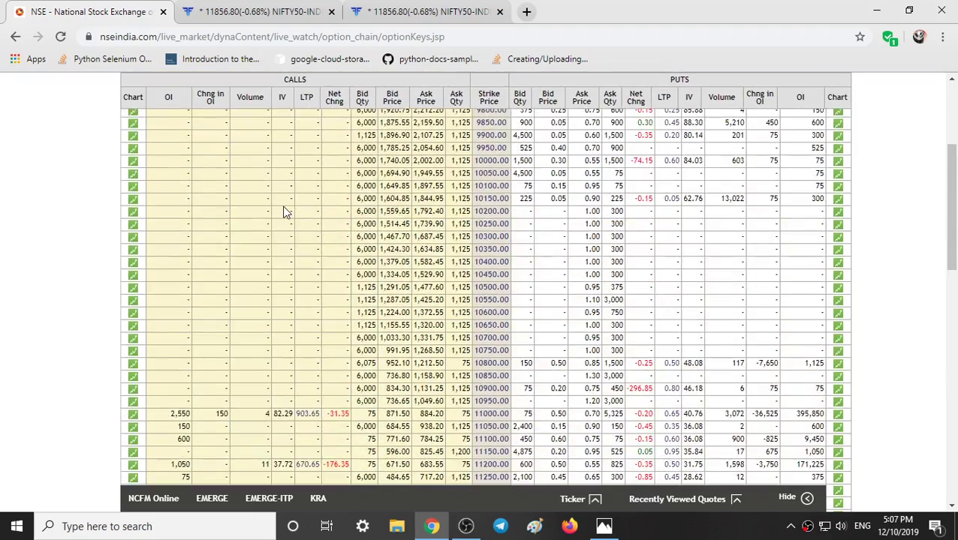
scroll(284, 212, "up", 3)
Switch the option chain's underlying index from NIFTY to BANKNIFTY.
left_click(267, 249)
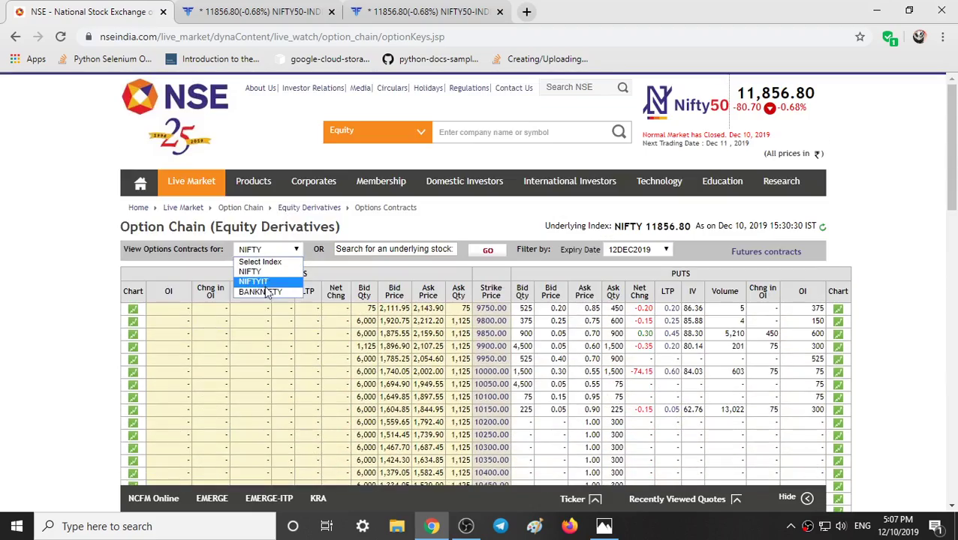
left_click(268, 293)
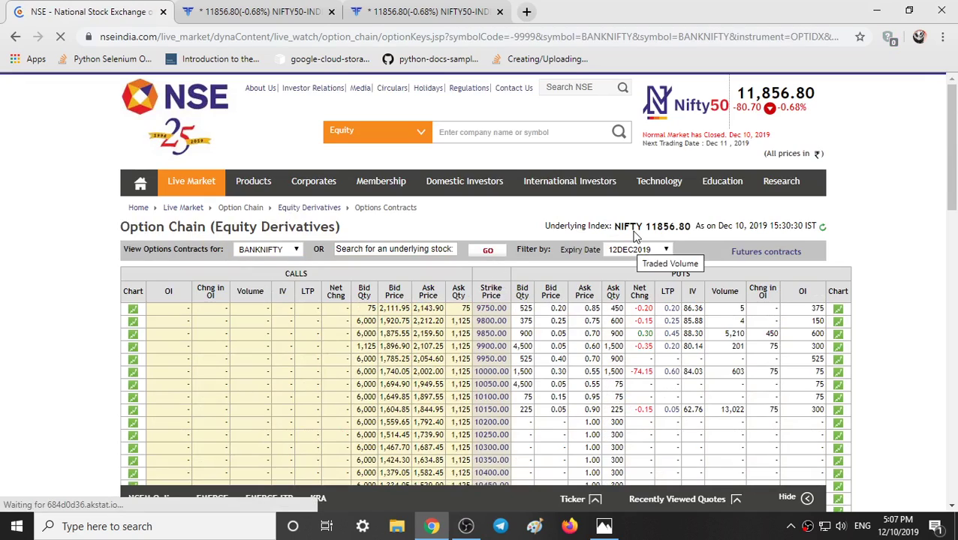
scroll(585, 251, "down", 2)
scroll(555, 263, "down", 10)
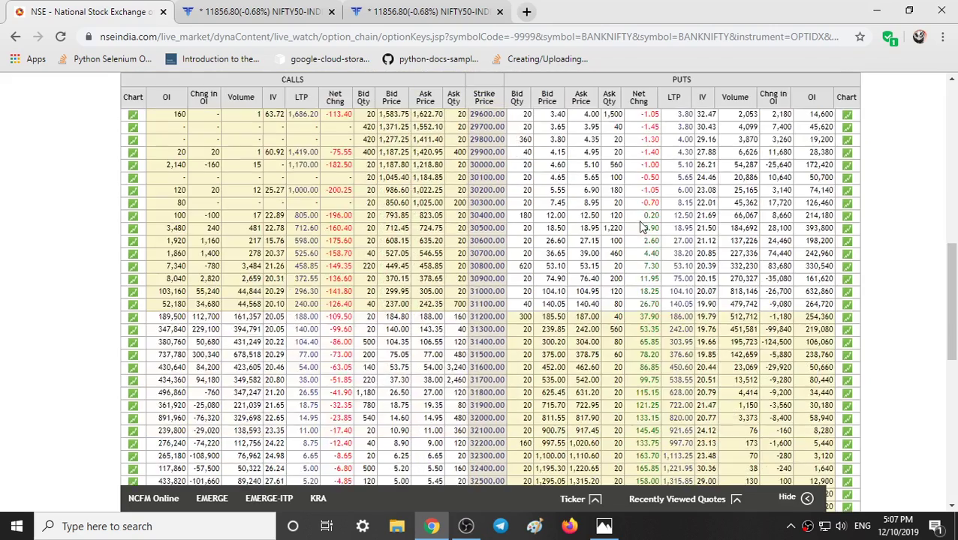
scroll(542, 269, "down", 5)
scroll(541, 269, "down", 3)
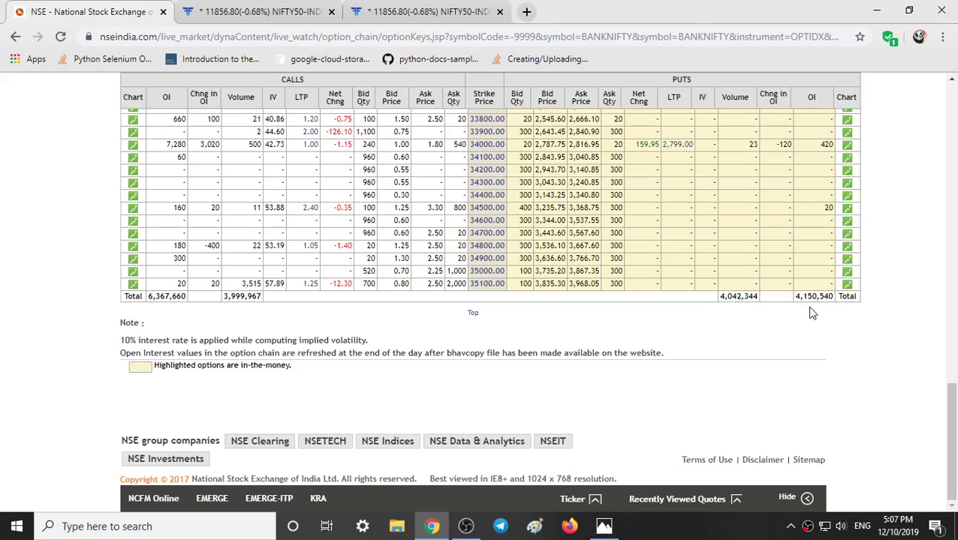
Scroll through the BANKNIFTY option chain strikes.
scroll(274, 257, "up", 4)
scroll(275, 257, "up", 4)
scroll(271, 255, "up", 5)
scroll(271, 253, "up", 1)
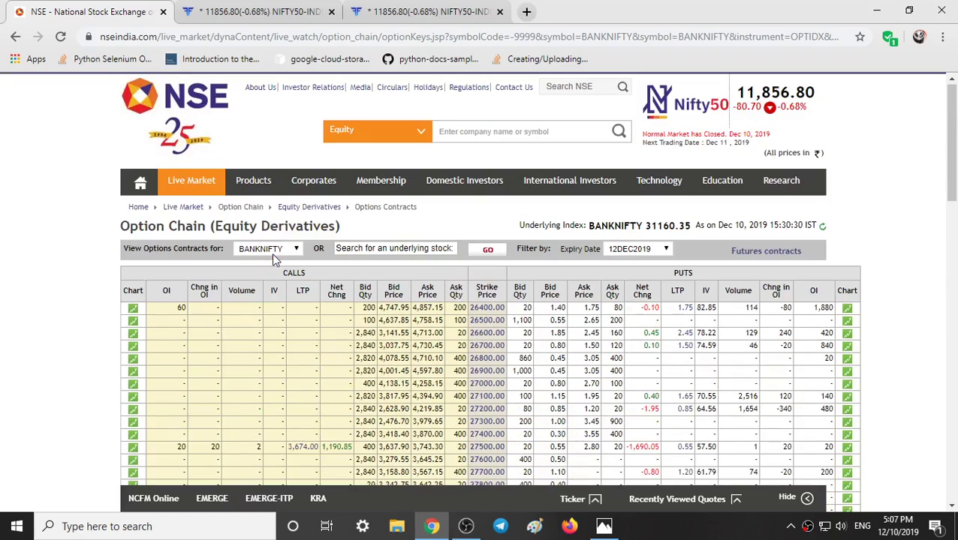
scroll(264, 289, "down", 1)
scroll(264, 290, "down", 1)
scroll(264, 294, "down", 3)
scroll(272, 304, "down", 1)
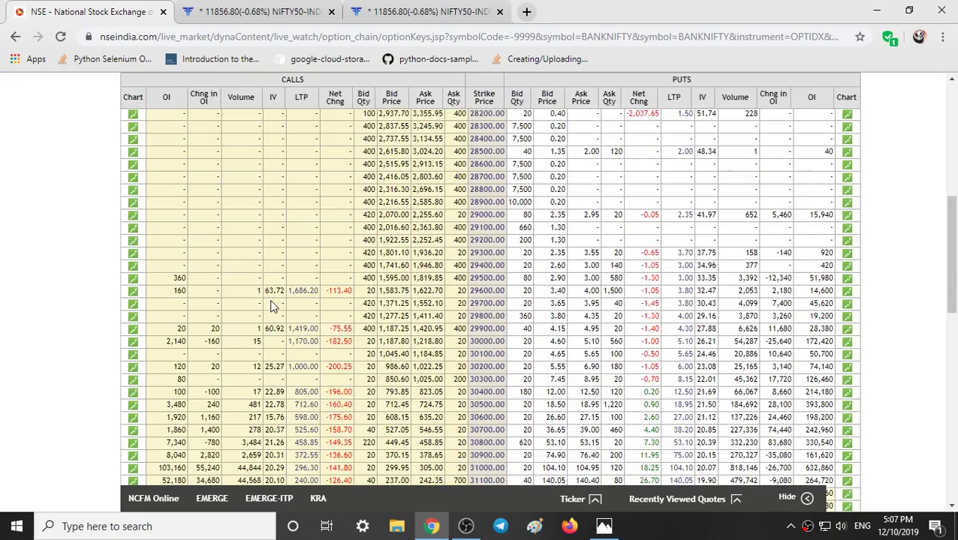
scroll(375, 296, "down", 3)
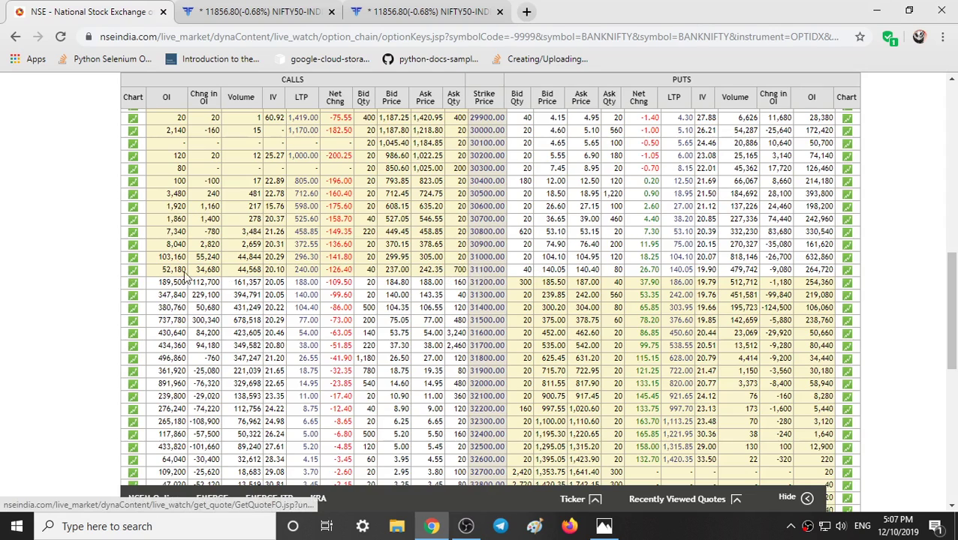
Mark the 31100 call/put and 31200 call open interest figures, then return to NIFTYBANK.
left_click_drag(161, 273, 184, 270)
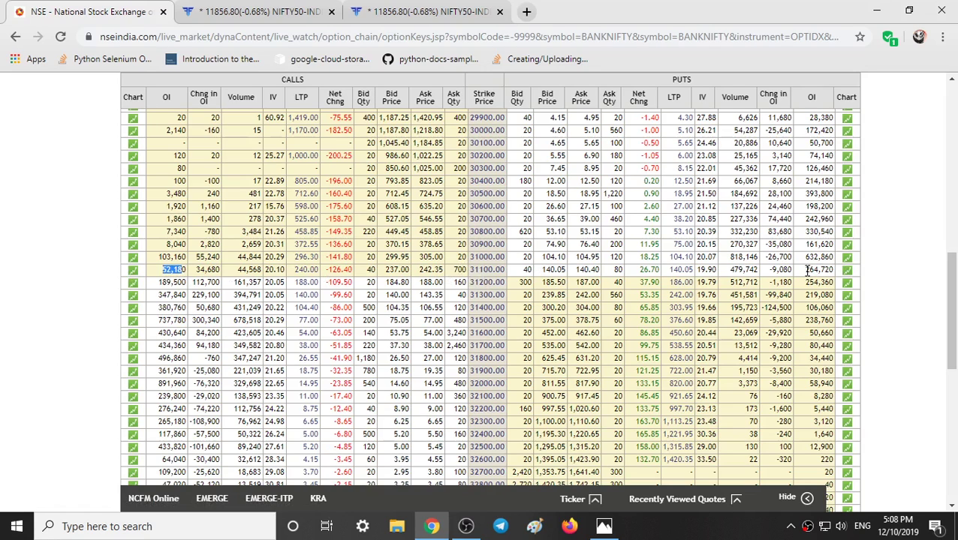
left_click_drag(805, 270, 831, 281)
left_click(832, 281)
left_click_drag(159, 282, 185, 284)
scroll(831, 278, "down", 3)
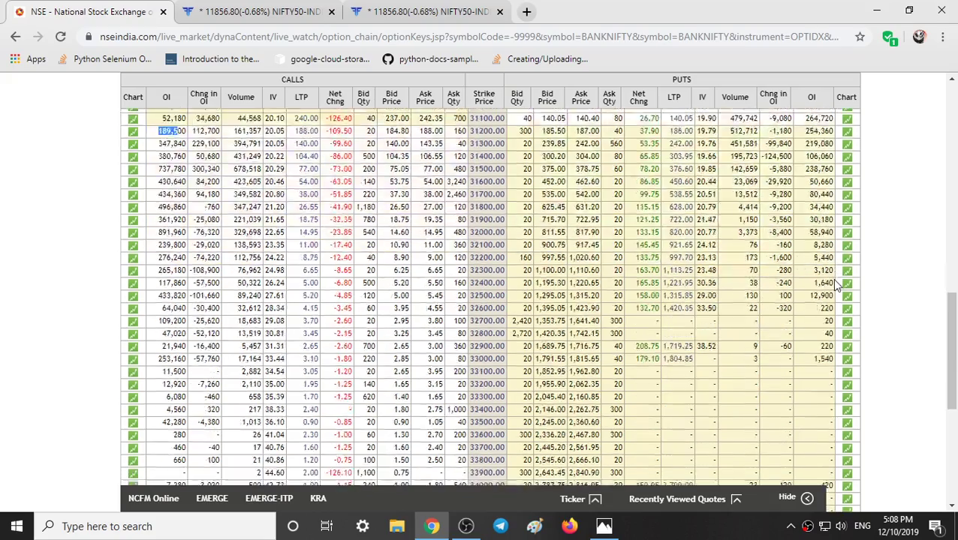
scroll(831, 278, "down", 1)
scroll(831, 279, "down", 3)
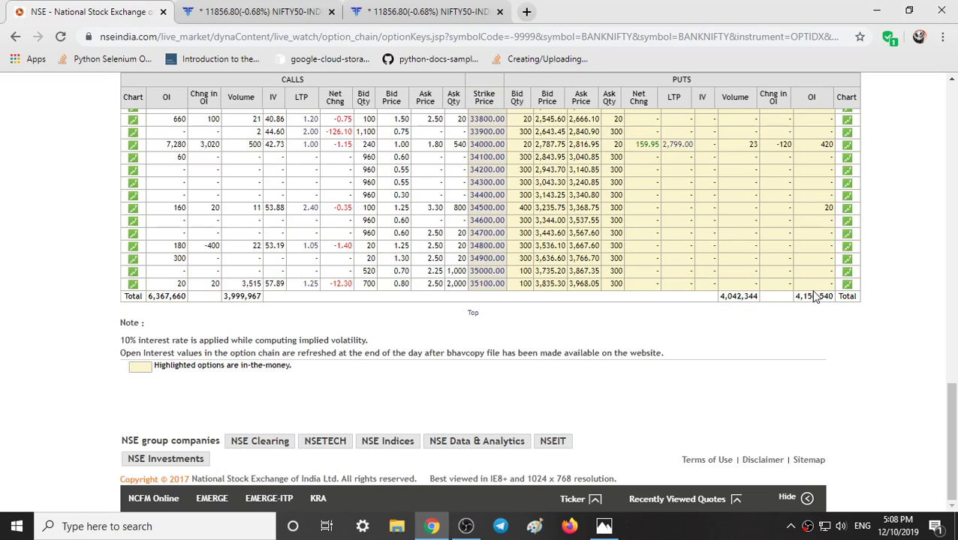
scroll(750, 263, "up", 5)
scroll(600, 150, "up", 5)
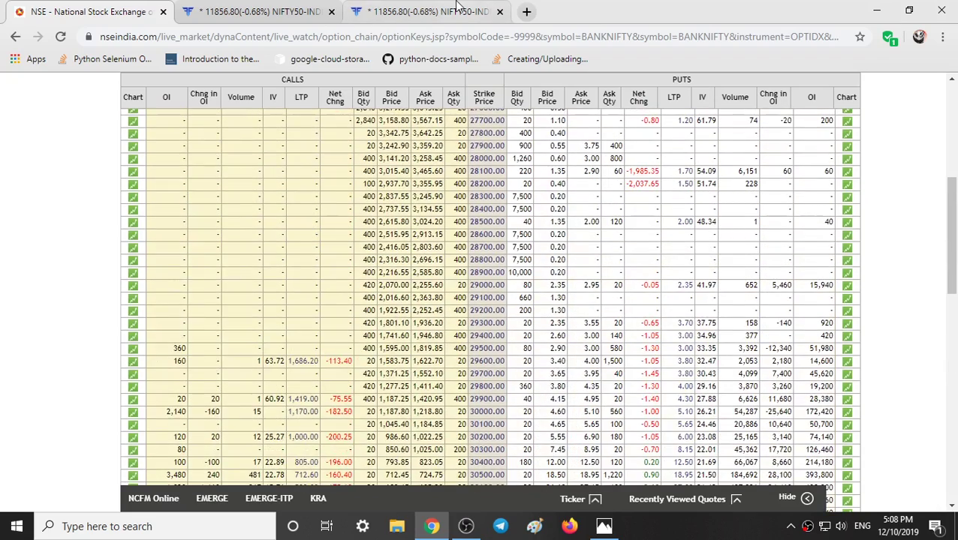
left_click(457, 8)
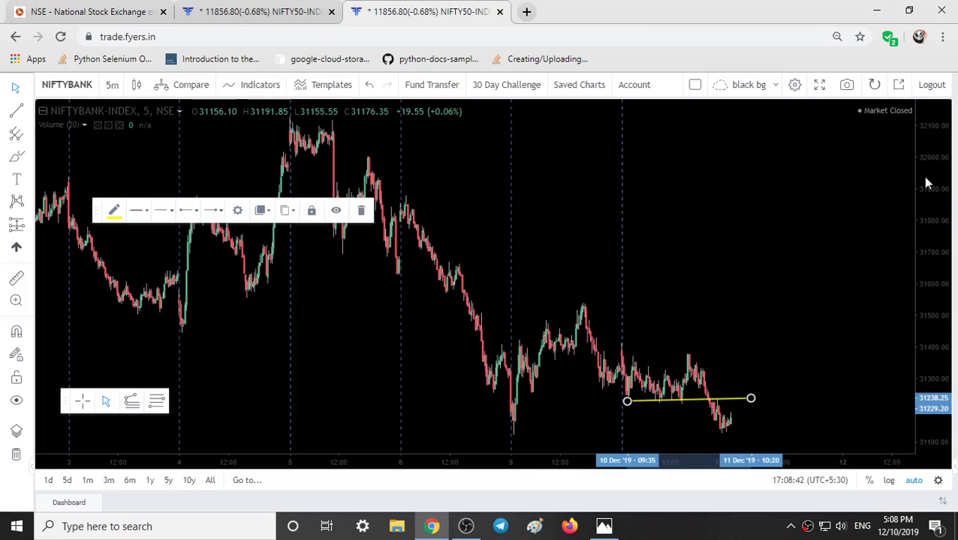
Switch to the NIFTY50 chart and bring the latest candles toward the centre.
key("ctrl+shift+Tab")
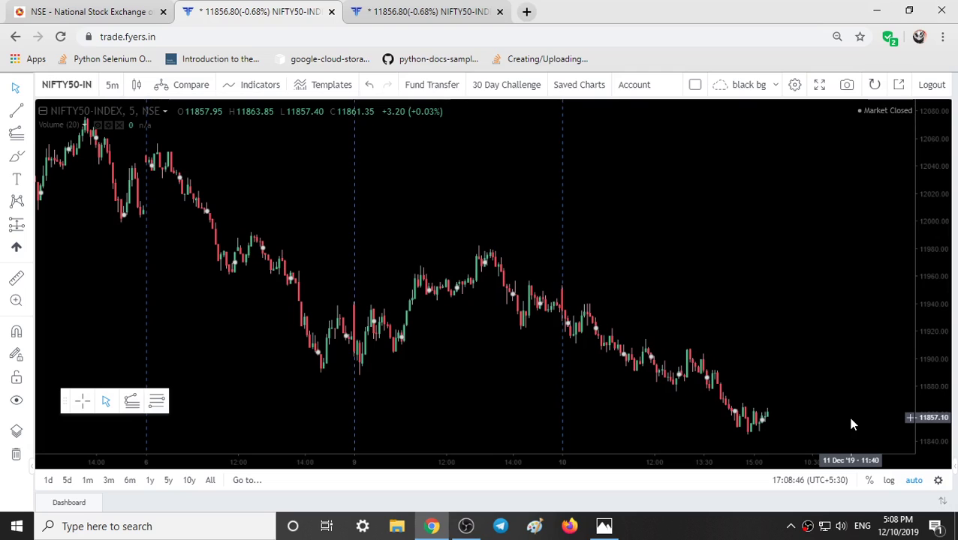
left_click_drag(850, 425, 661, 291)
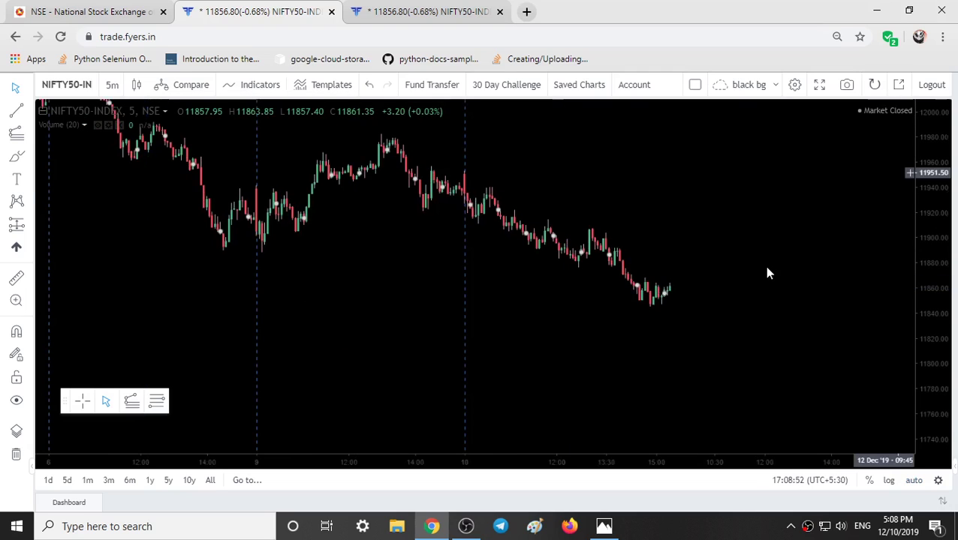
scroll(766, 270, "down", 3)
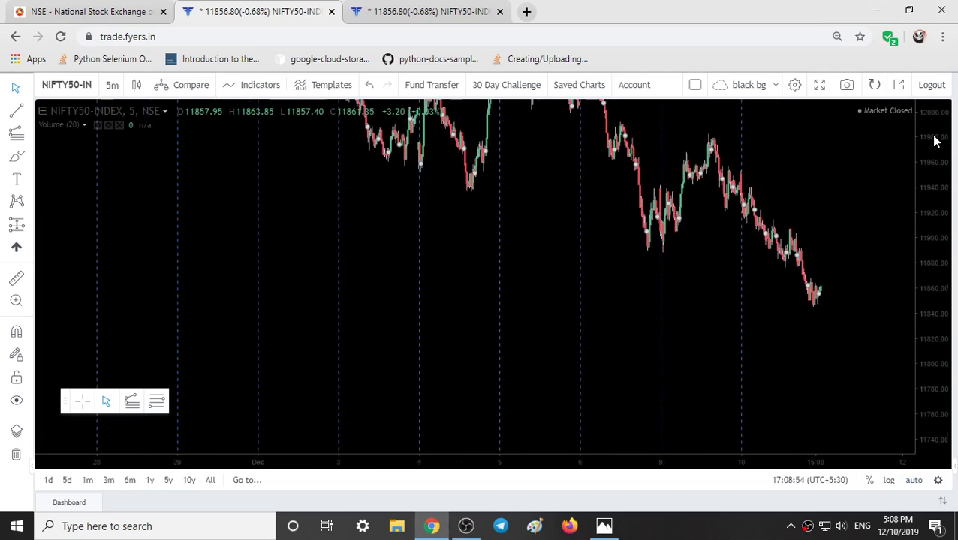
left_click_drag(690, 259, 320, 333)
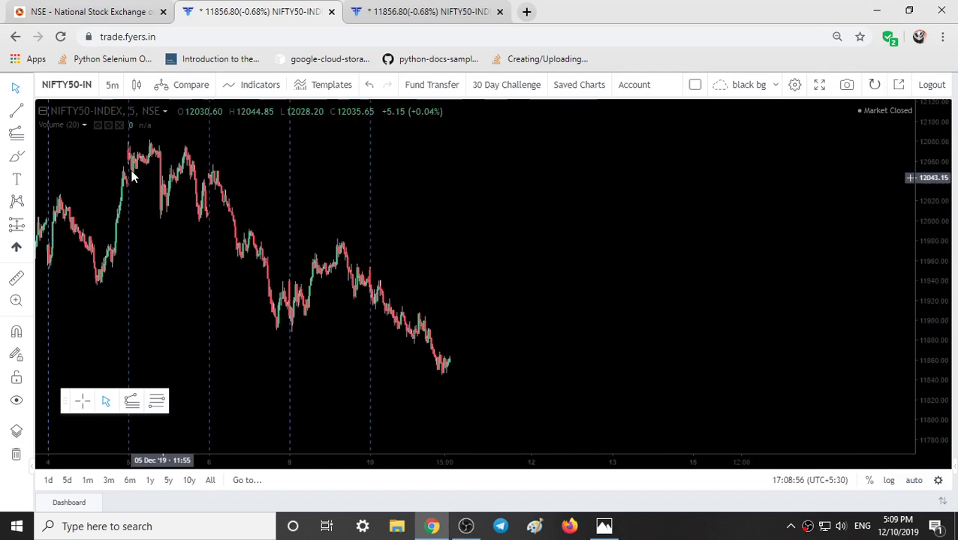
Add horizontal lines at 11846.55, 11984.60 and 11907.00 on the NIFTY50 chart.
left_click(16, 111)
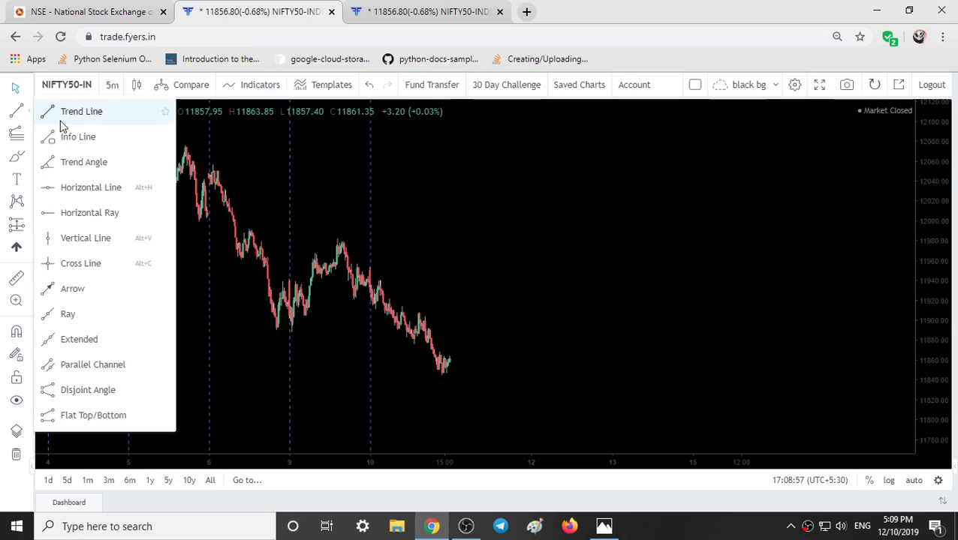
left_click(81, 189)
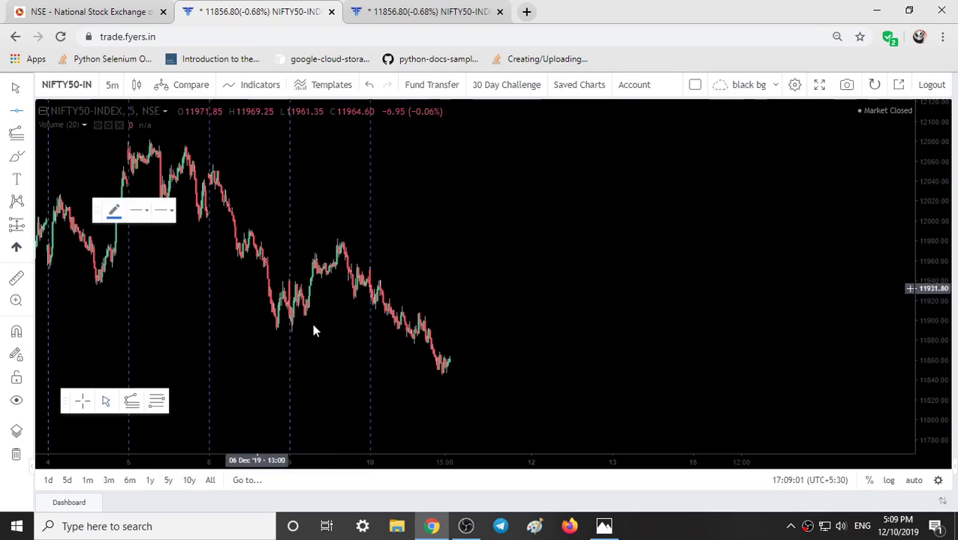
left_click(446, 375)
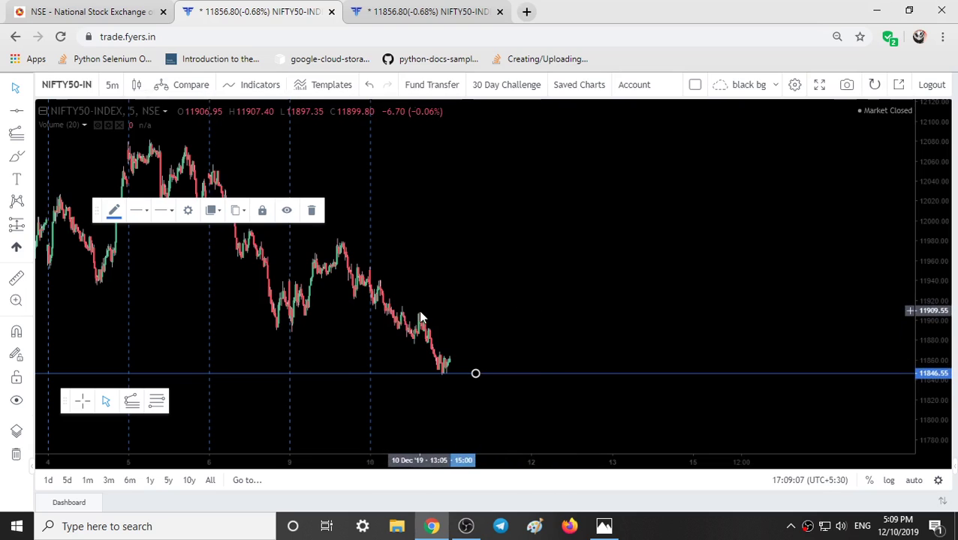
left_click(339, 245)
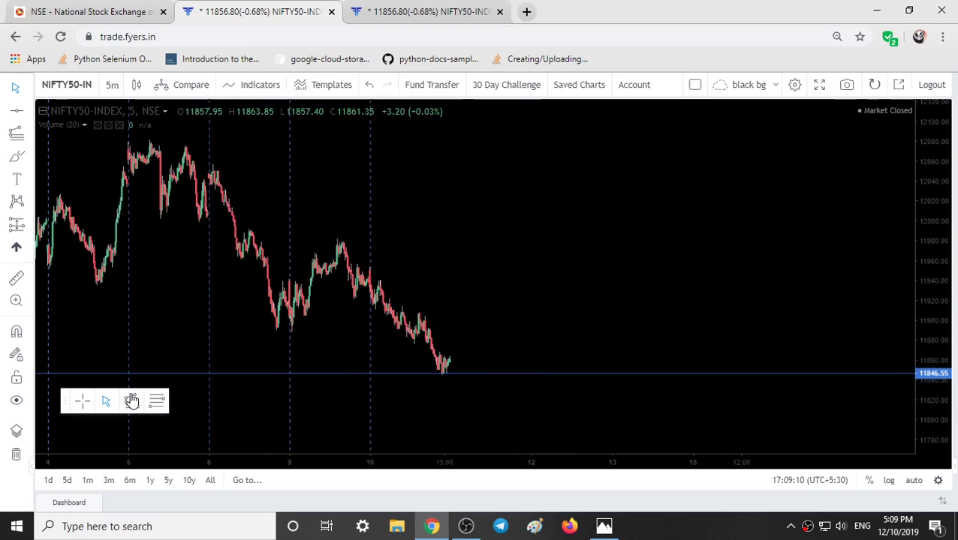
left_click(19, 116)
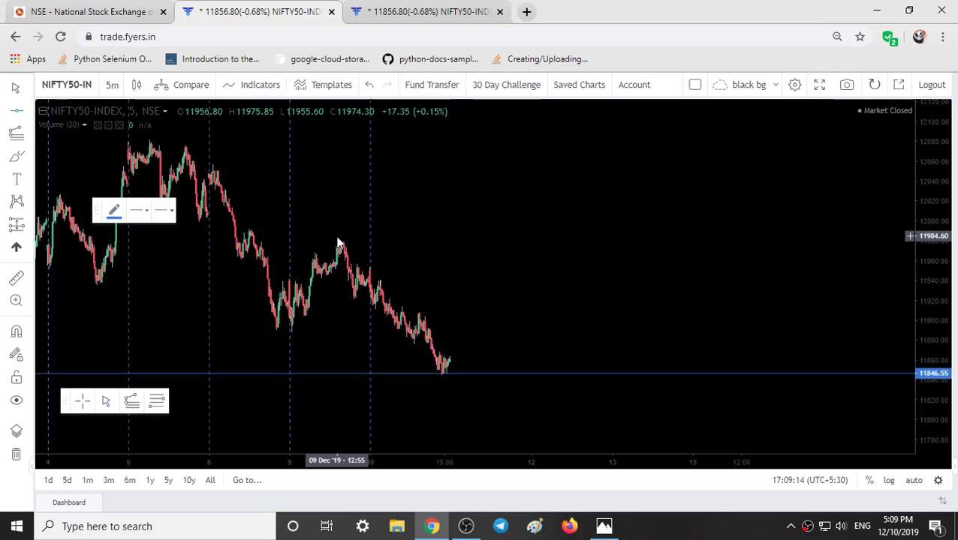
left_click(475, 237)
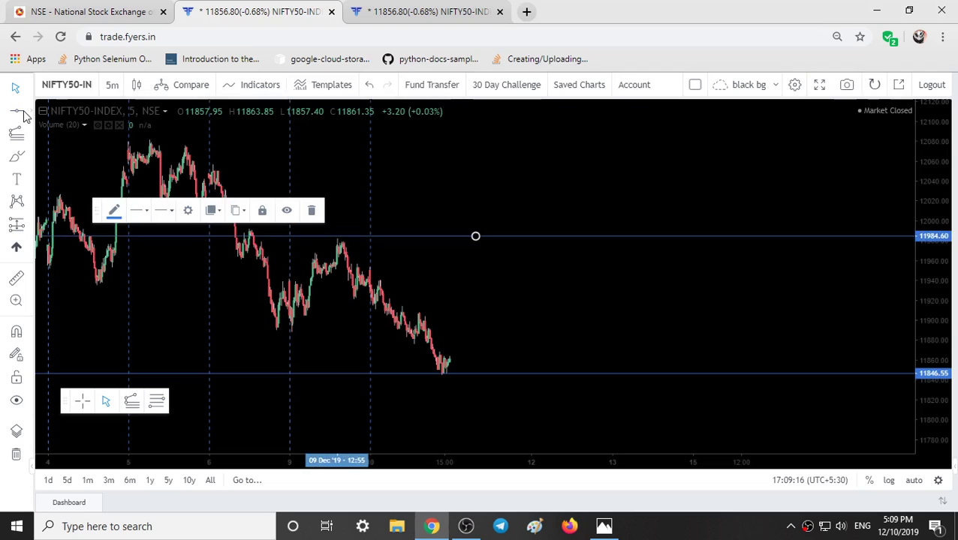
left_click(18, 112)
left_click(419, 313)
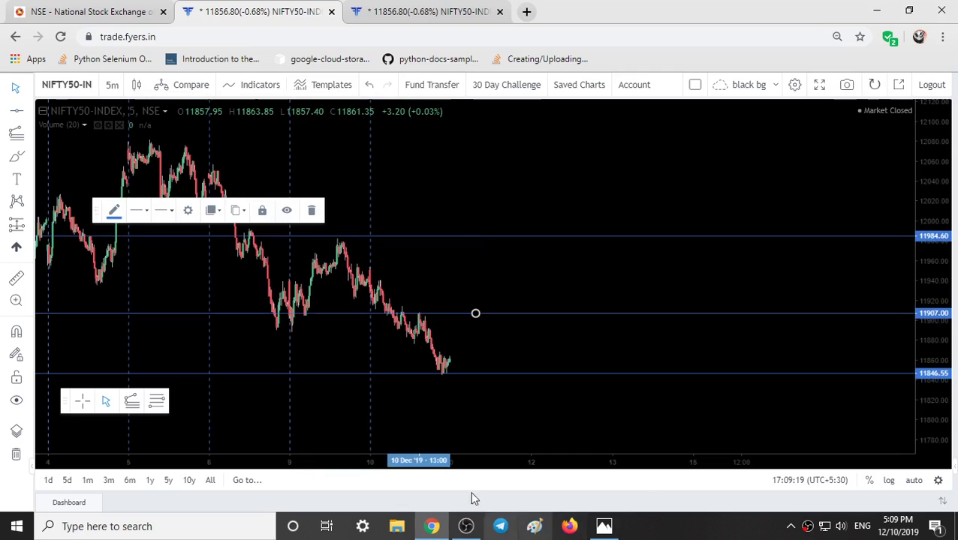
Add horizontal lines at 11804.25 and 11952.95 on the NIFTY50 chart.
scroll(550, 368, "down", 2)
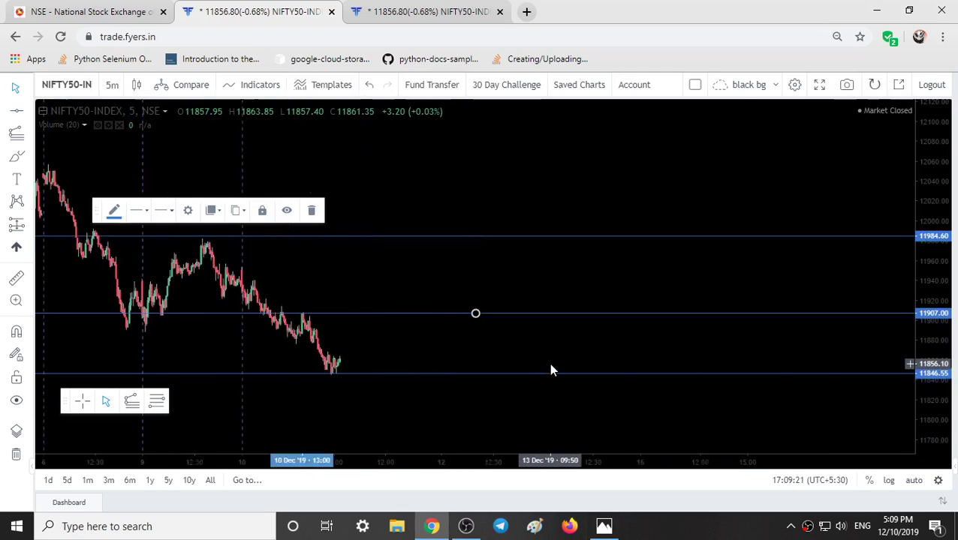
scroll(549, 368, "down", 3)
scroll(550, 367, "down", 2)
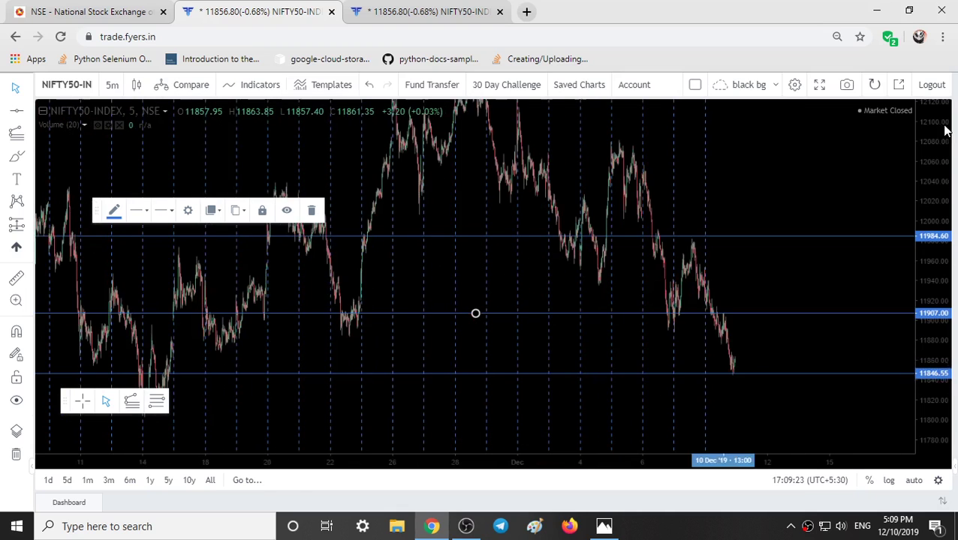
left_click_drag(943, 128, 938, 223)
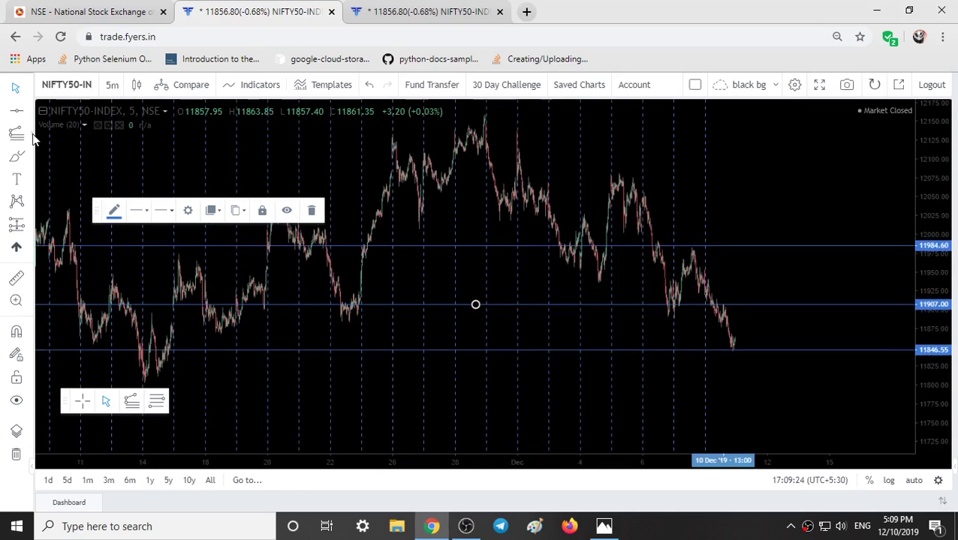
left_click(17, 110)
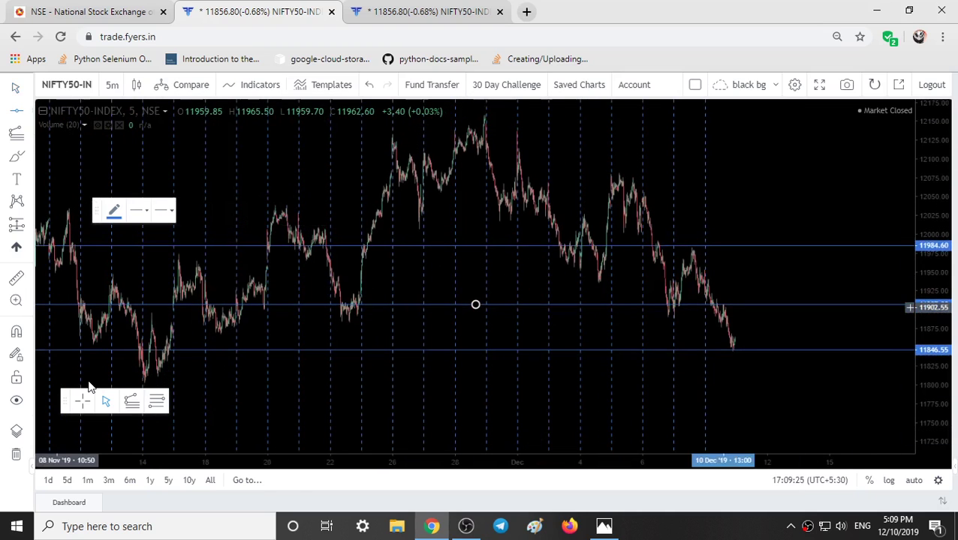
left_click(146, 382)
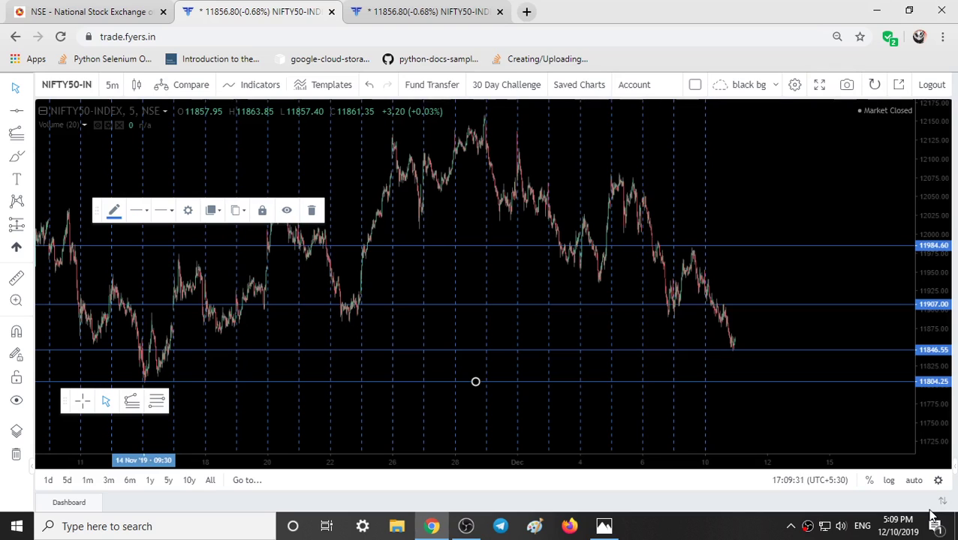
left_click(16, 111)
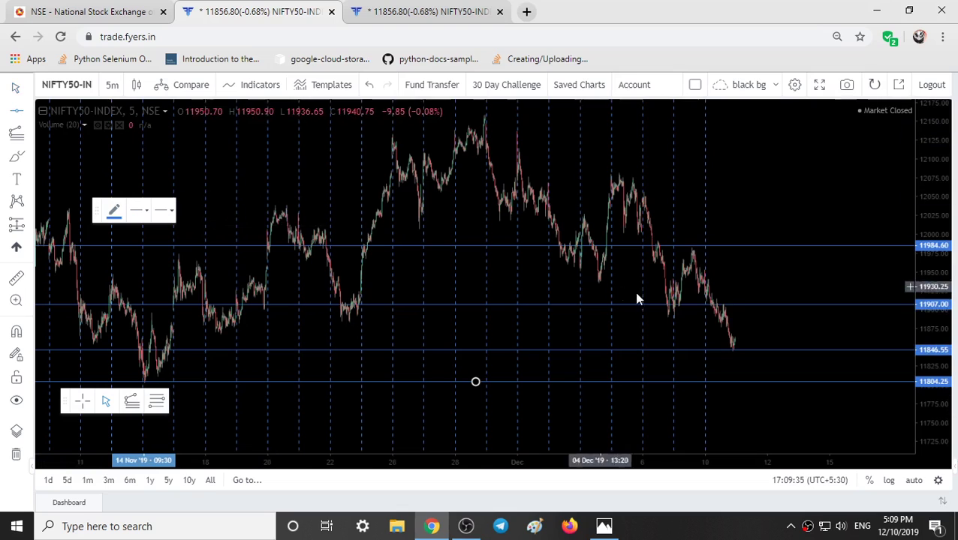
left_click(704, 270)
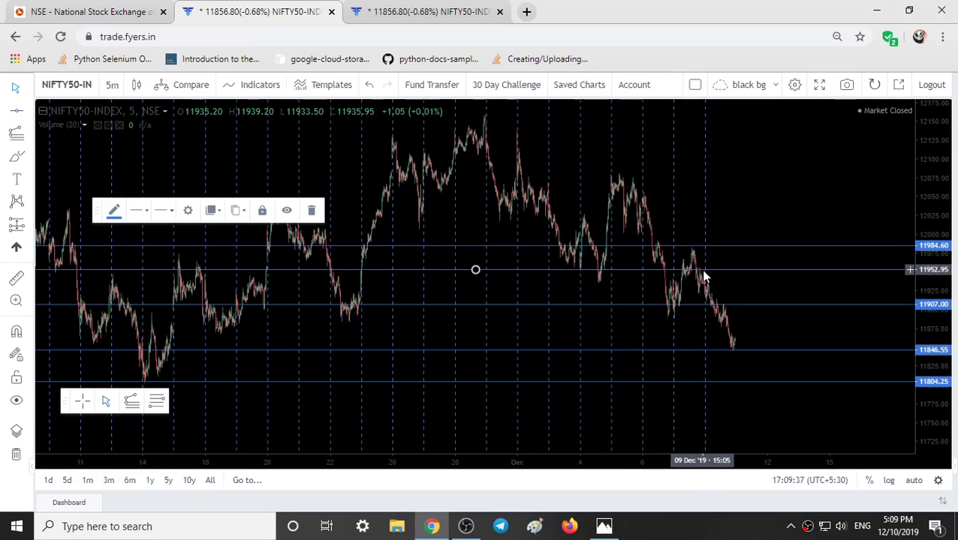
Reset the NIFTY50 chart view, then pan it and widen the price range.
scroll(795, 328, "up", 2)
left_click(564, 441)
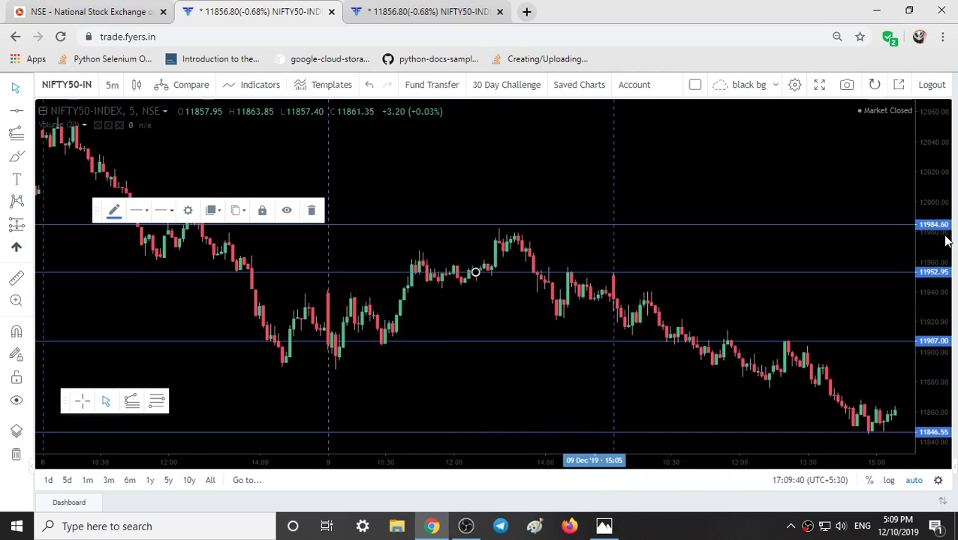
left_click(878, 242)
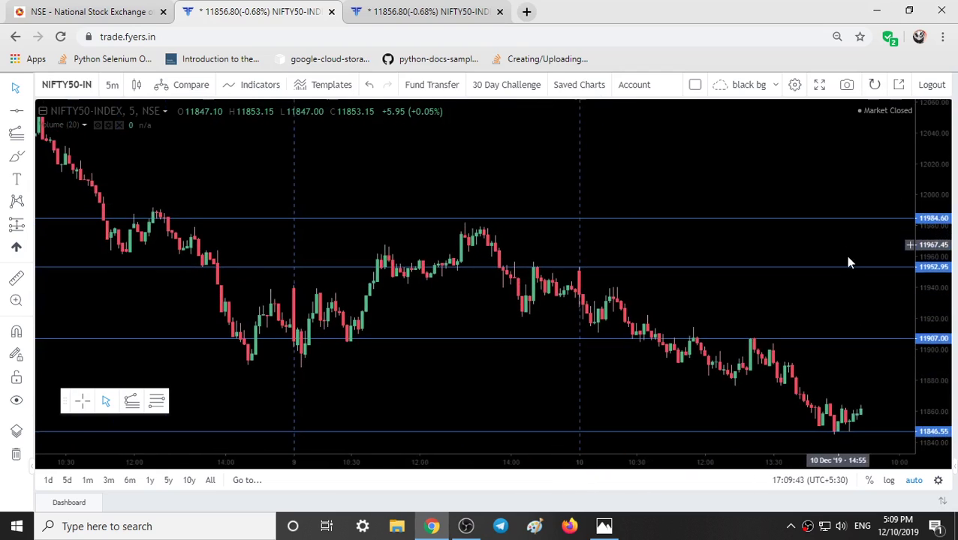
left_click_drag(756, 302, 706, 289)
left_click_drag(870, 368, 763, 329)
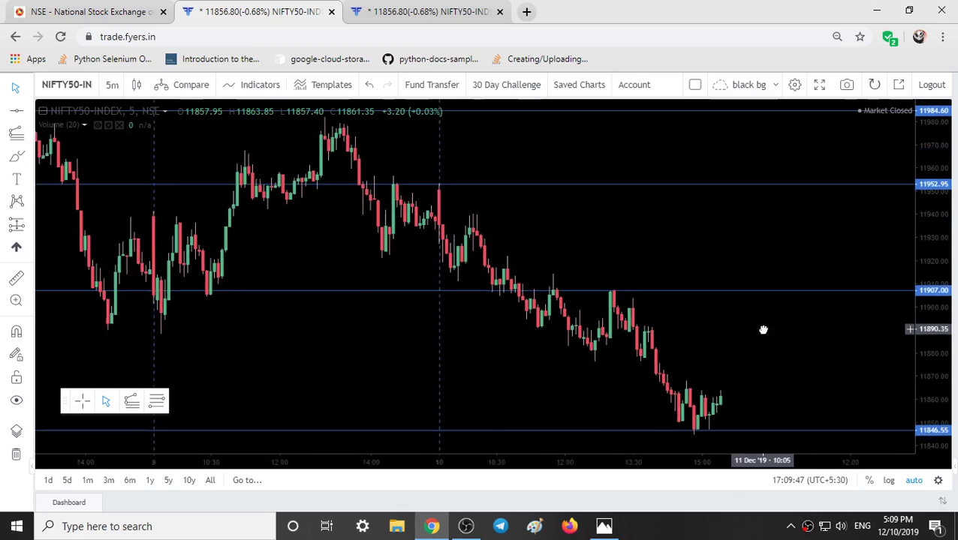
left_click_drag(931, 331, 935, 406)
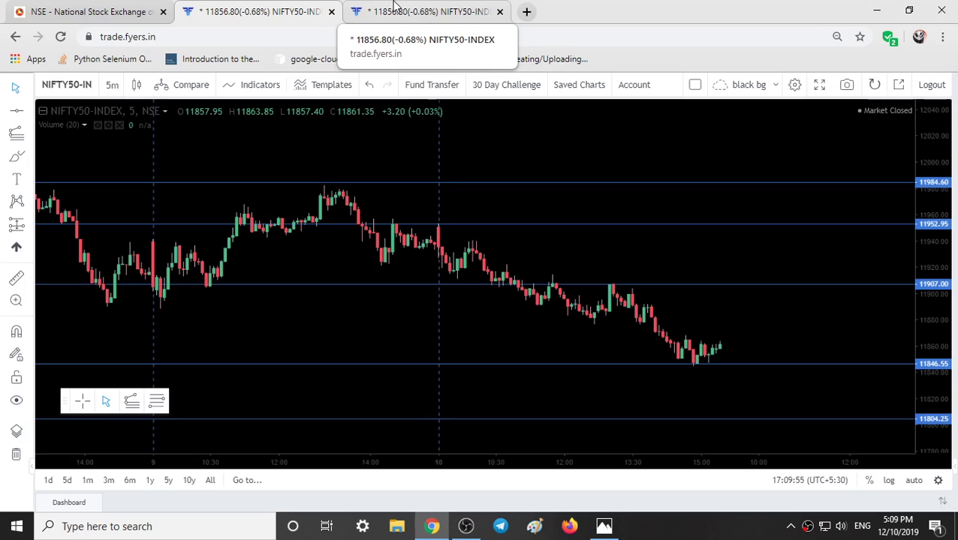
On the NIFTYBANK chart, add horizontal lines at 31133.45, 31541.65 and 31380.35.
left_click(395, 6)
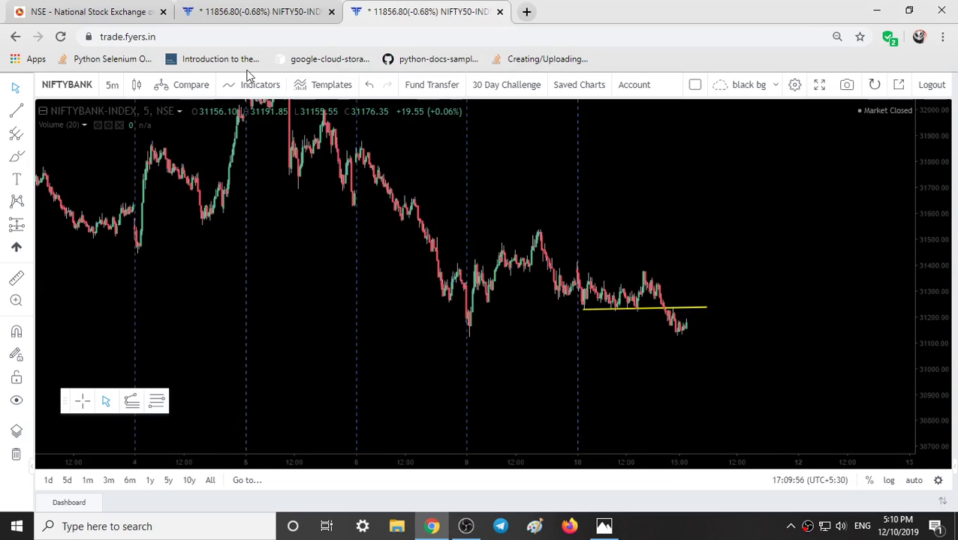
left_click(30, 114)
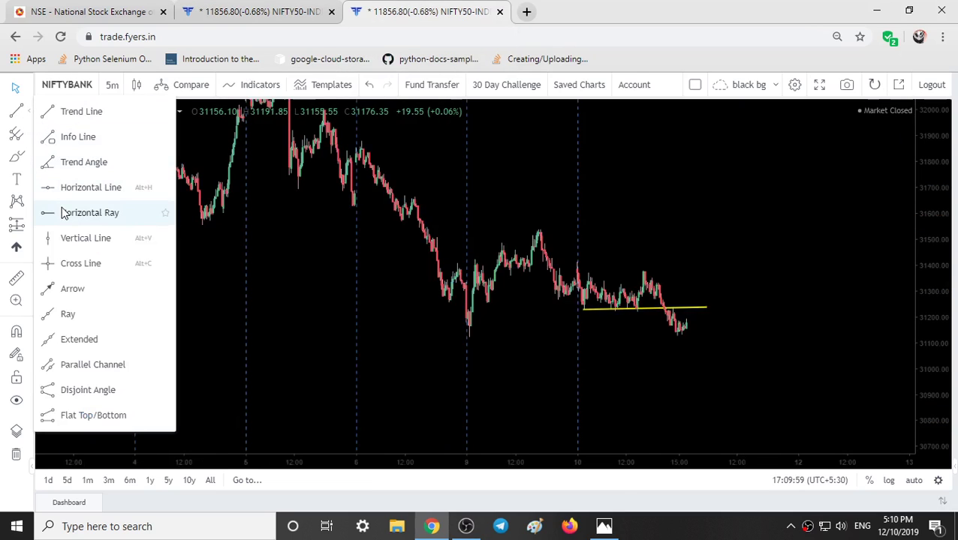
left_click(69, 189)
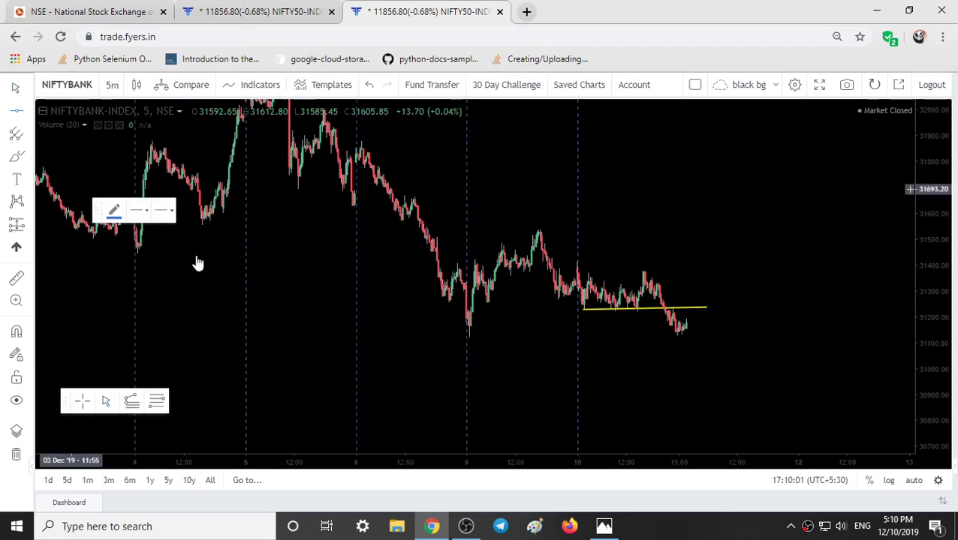
scroll(480, 354, "down", 2)
scroll(480, 355, "down", 2)
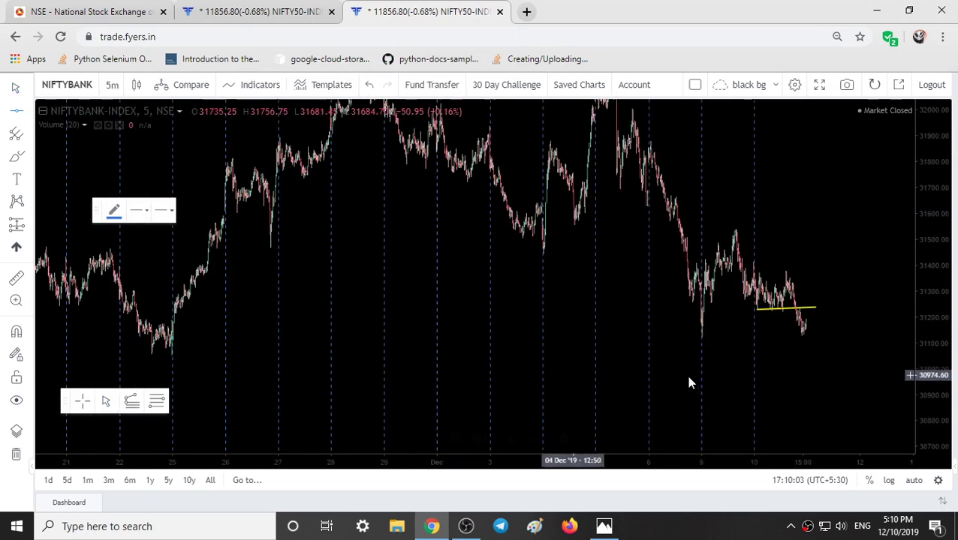
left_click(656, 334)
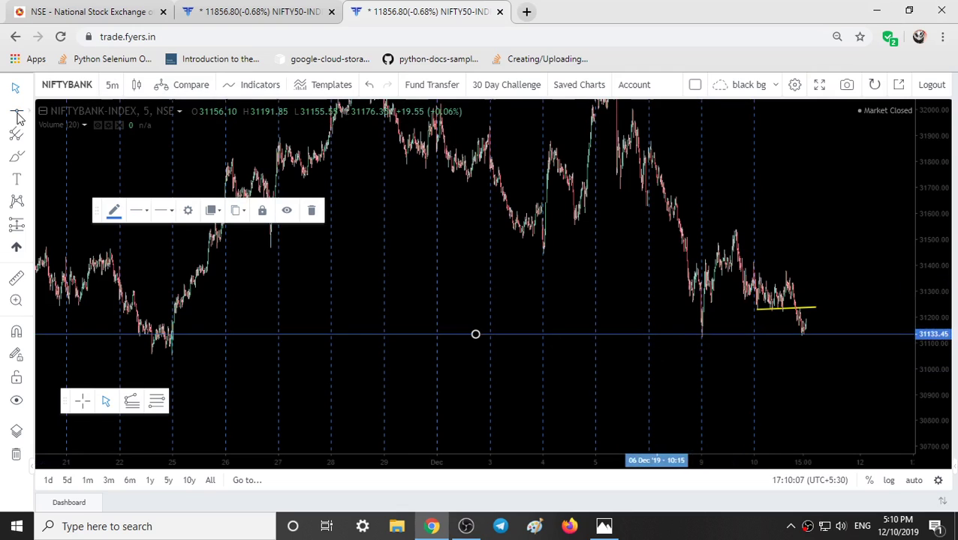
left_click(735, 228)
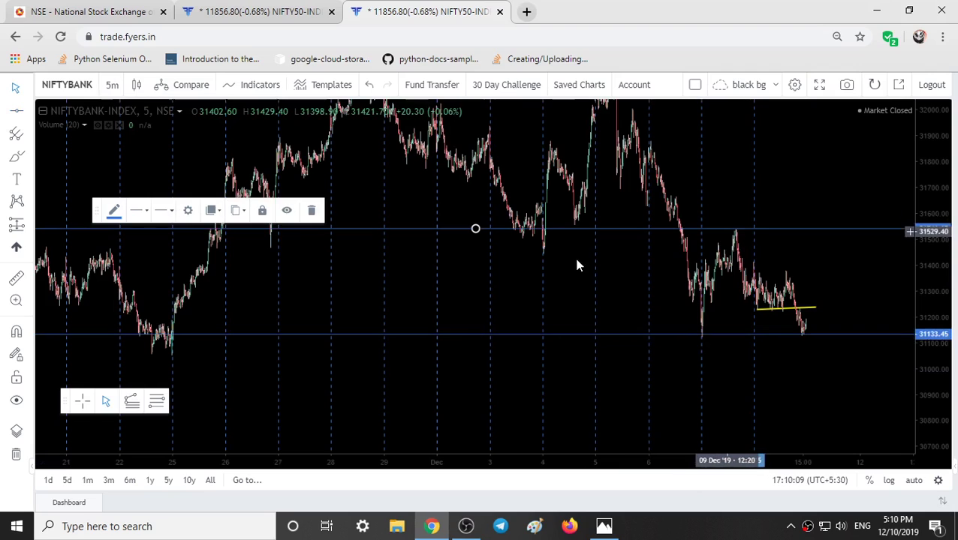
left_click(785, 270)
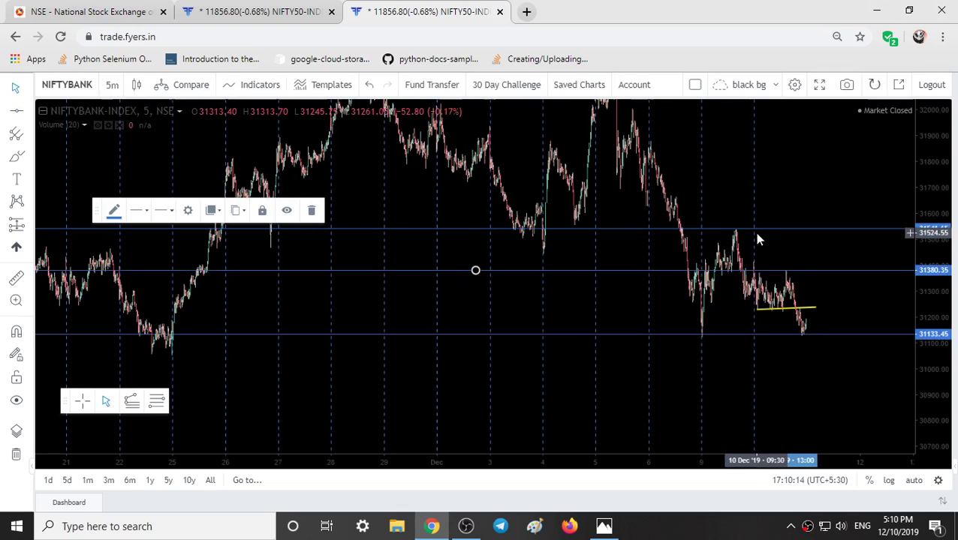
Add a fourth horizontal line at 31061.85 and reset the NIFTYBANK chart view.
left_click_drag(757, 238, 639, 259)
mouse_move(438, 395)
scroll(424, 381, "down", 2)
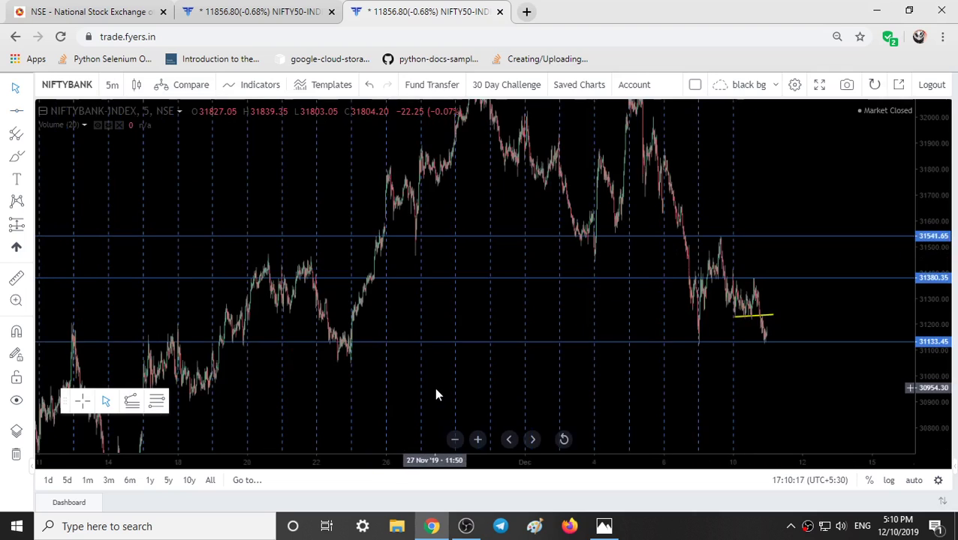
left_click(339, 360)
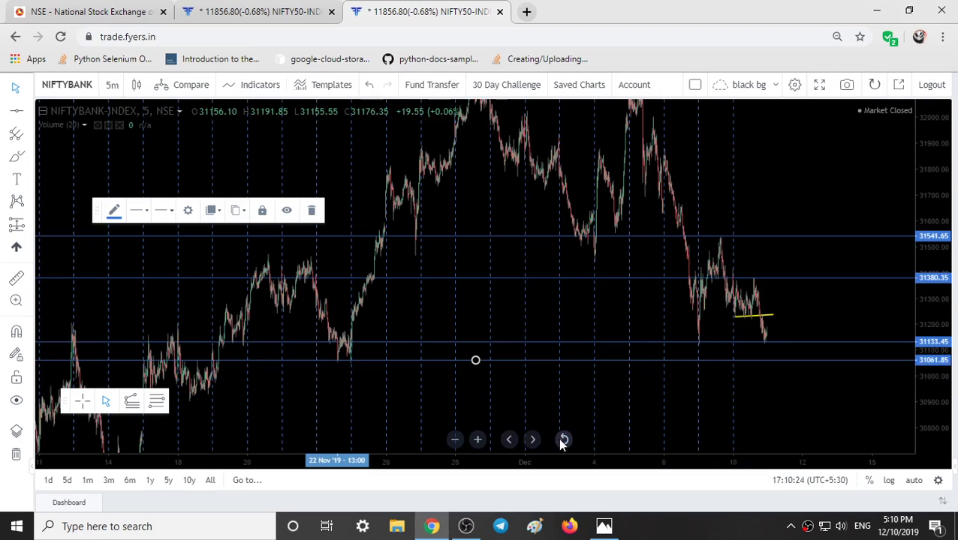
left_click(562, 440)
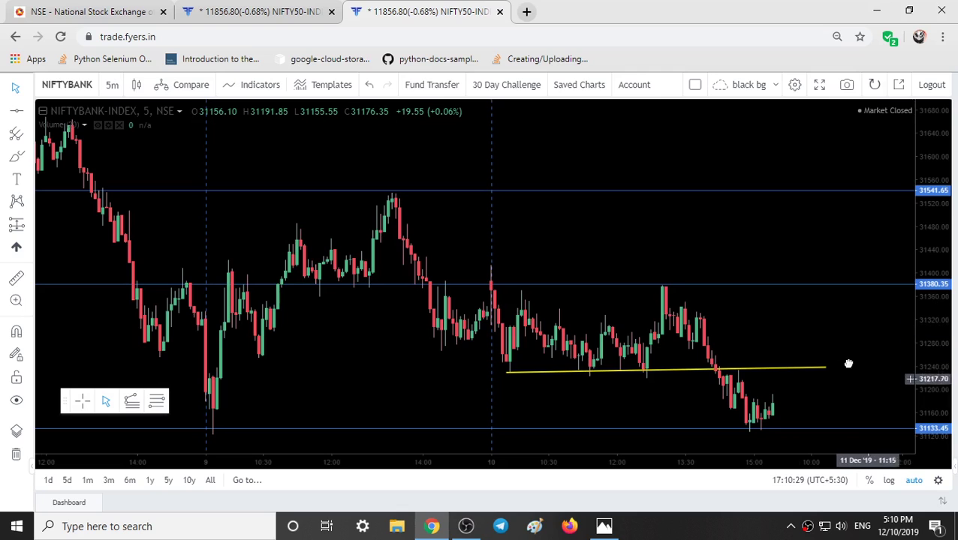
left_click_drag(838, 348, 734, 233)
left_click_drag(826, 335, 598, 256)
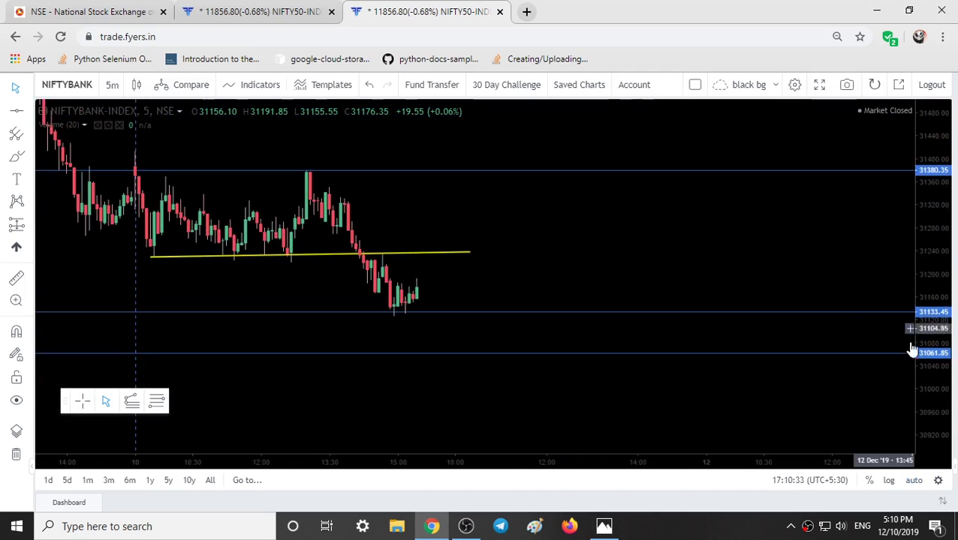
scroll(930, 374, "down", 2)
scroll(923, 374, "down", 2)
scroll(920, 375, "down", 2)
scroll(920, 375, "down", 2)
scroll(917, 322, "down", 2)
left_click_drag(933, 202, 938, 287)
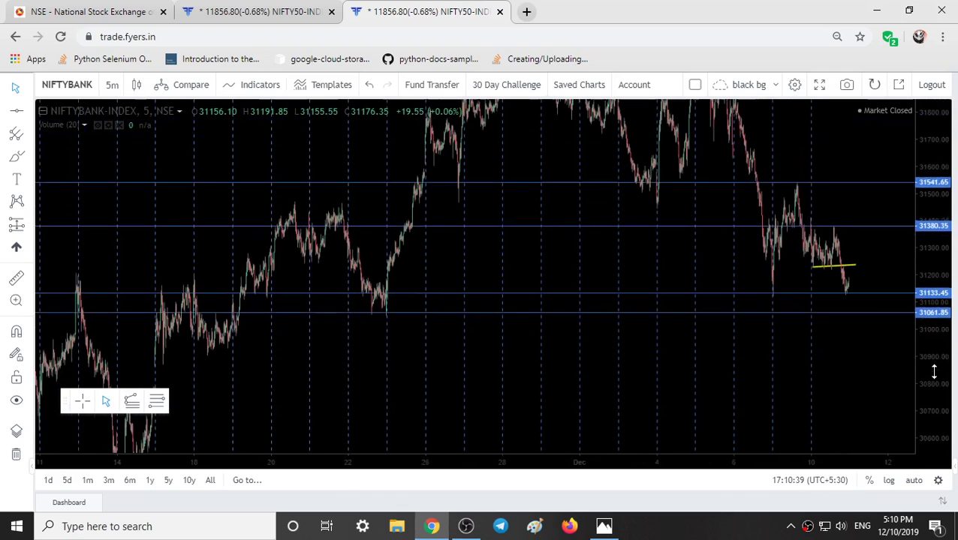